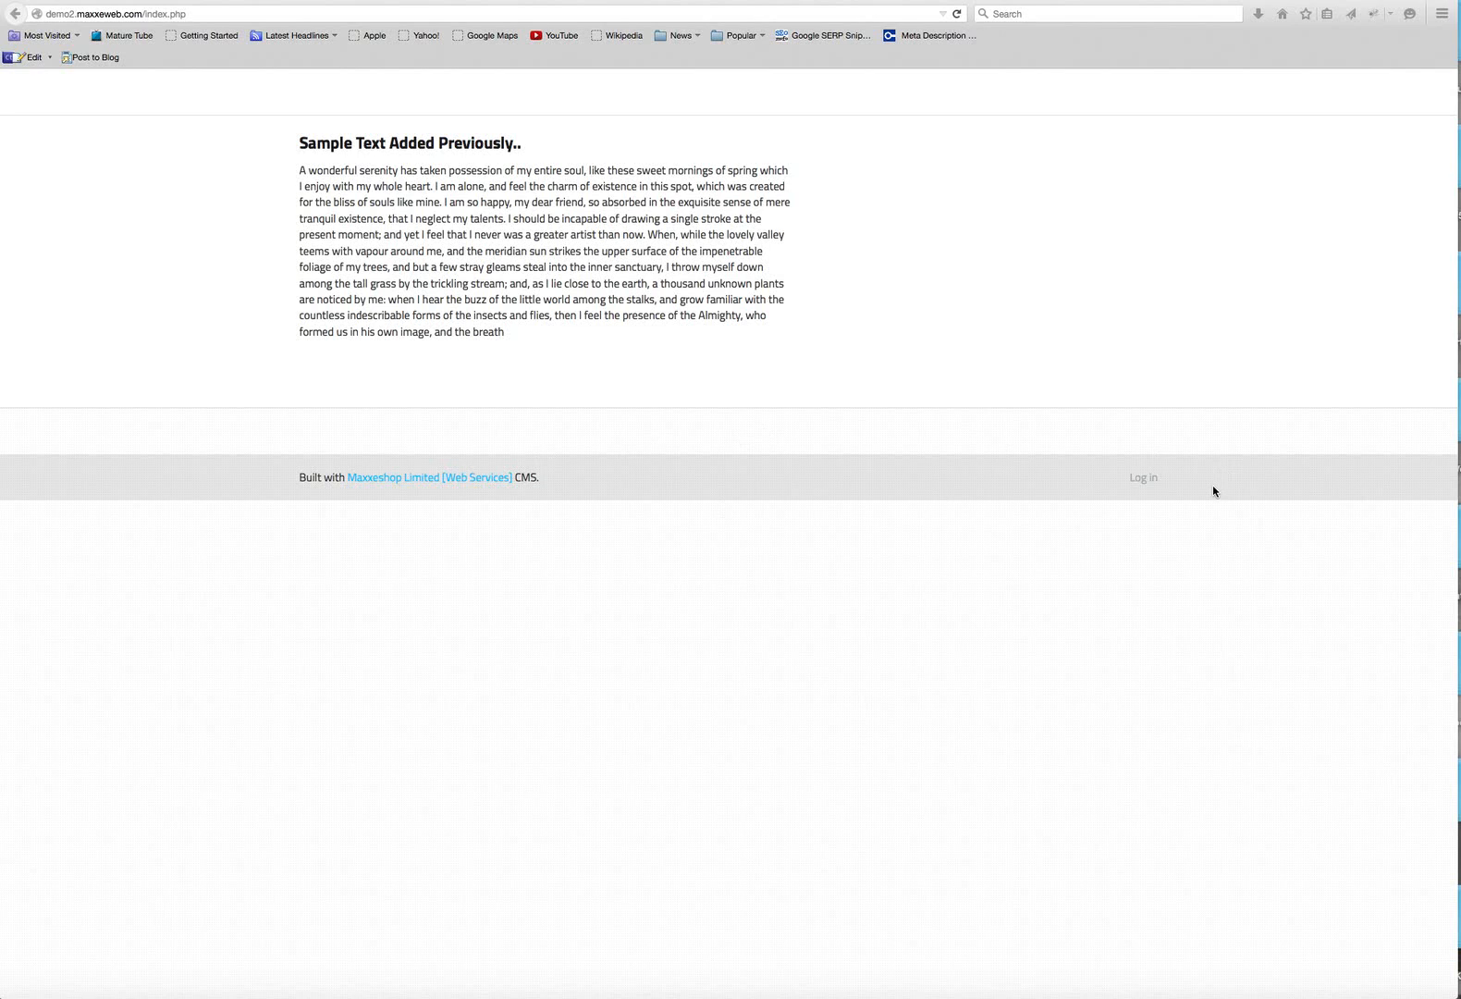
Sign in to the website with the prefilled local account credentials.
left_click(1080, 600)
left_click(1147, 479)
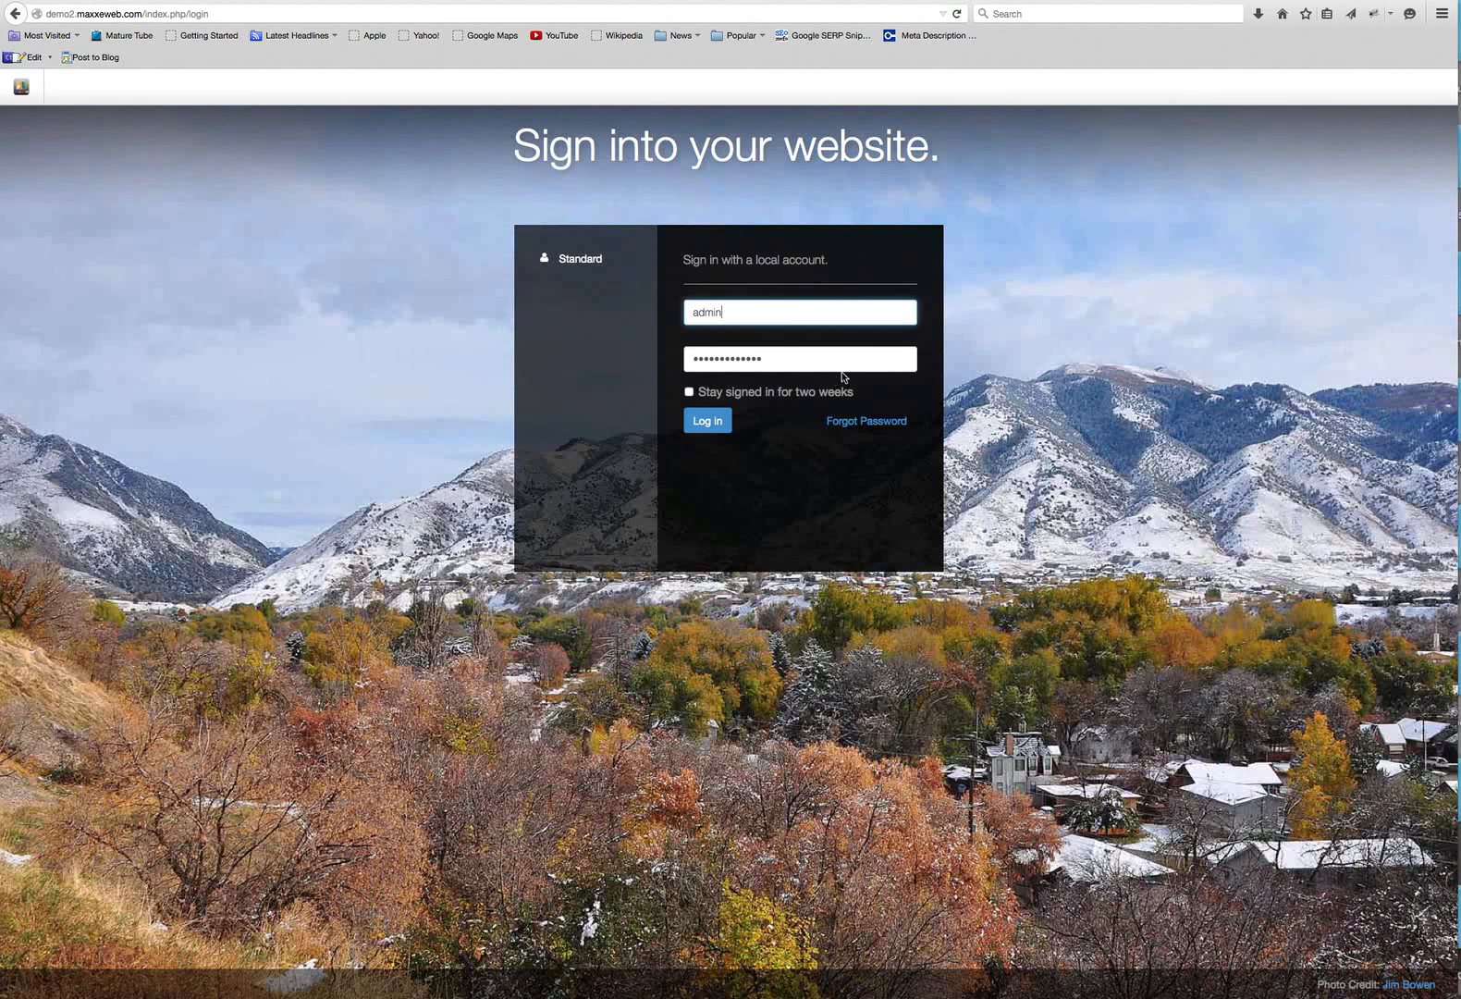
left_click(708, 424)
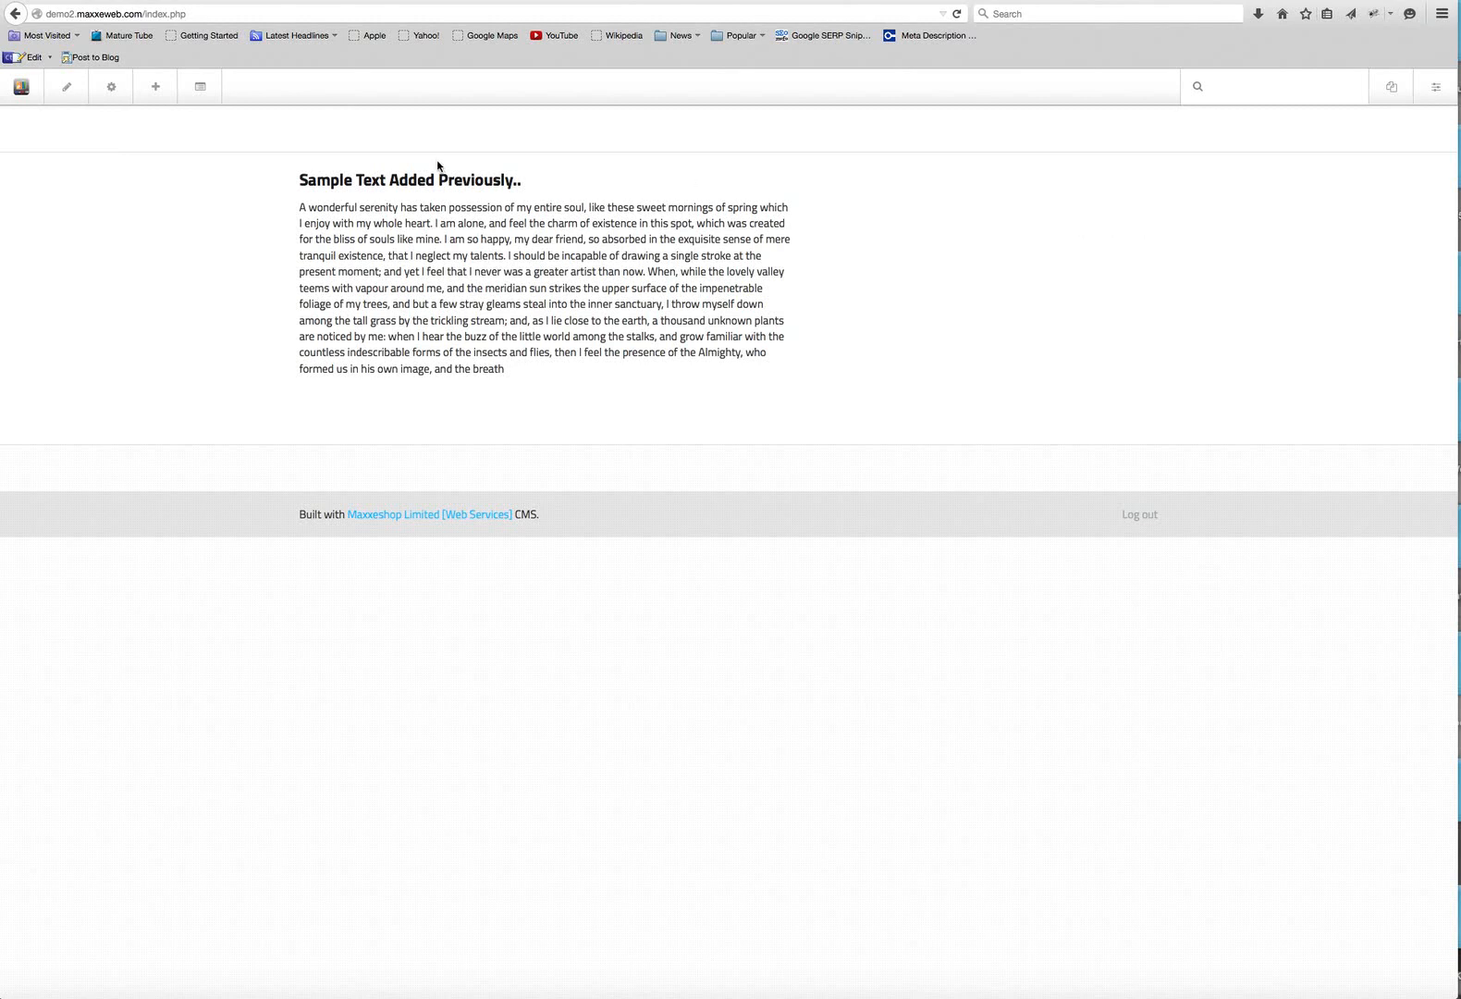
Put the page into edit mode and add an Image block to the empty Column 2 area.
left_click(66, 89)
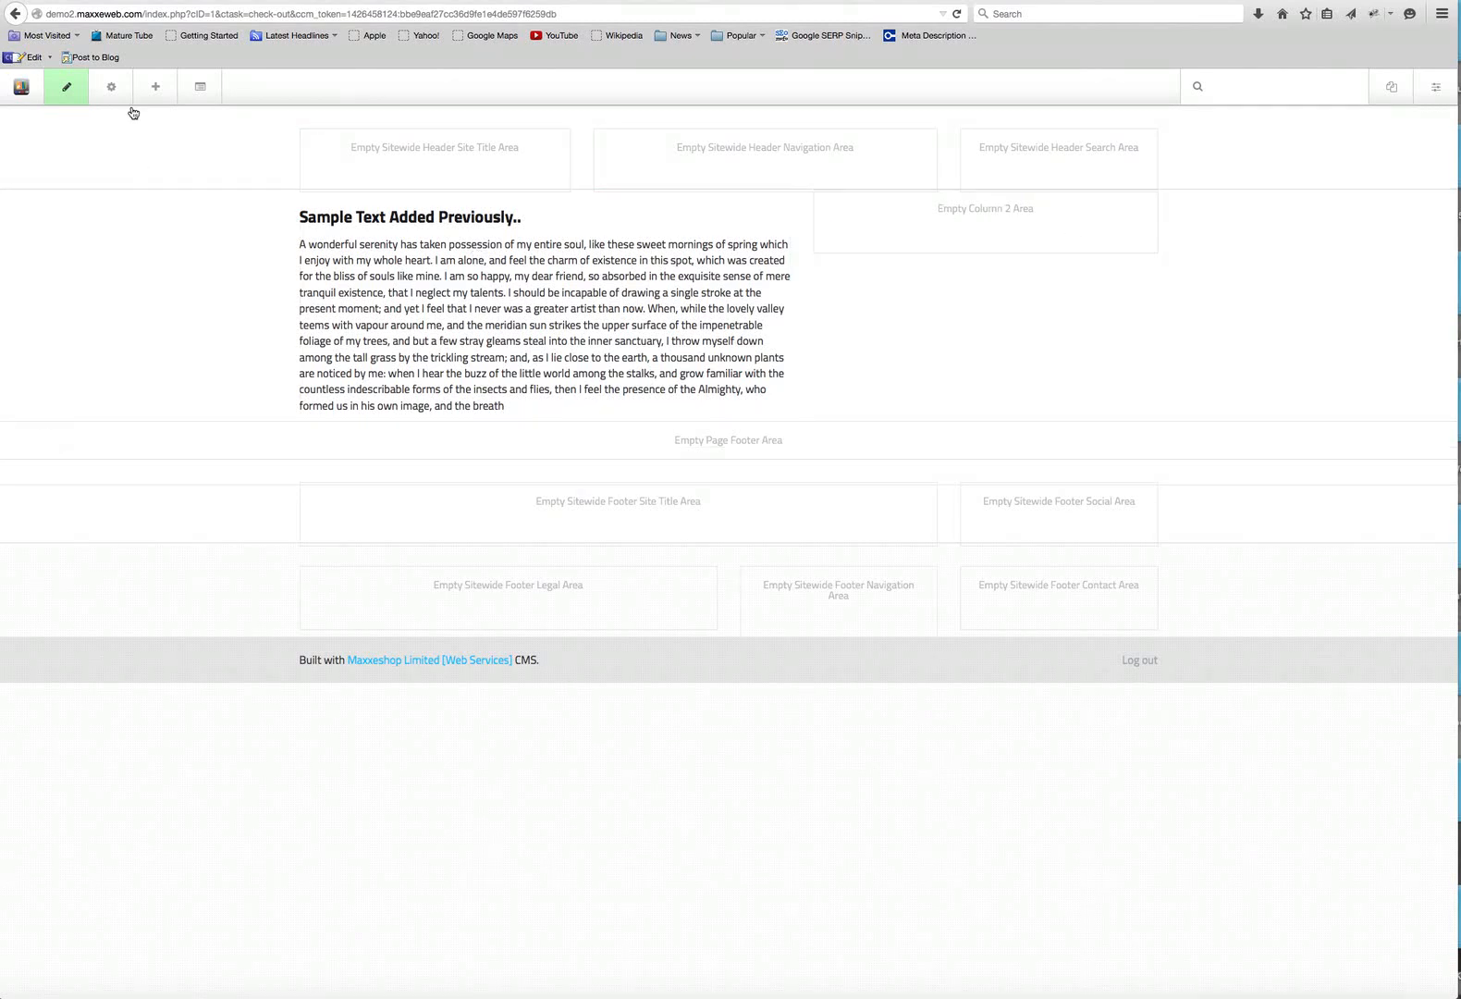
left_click(157, 90)
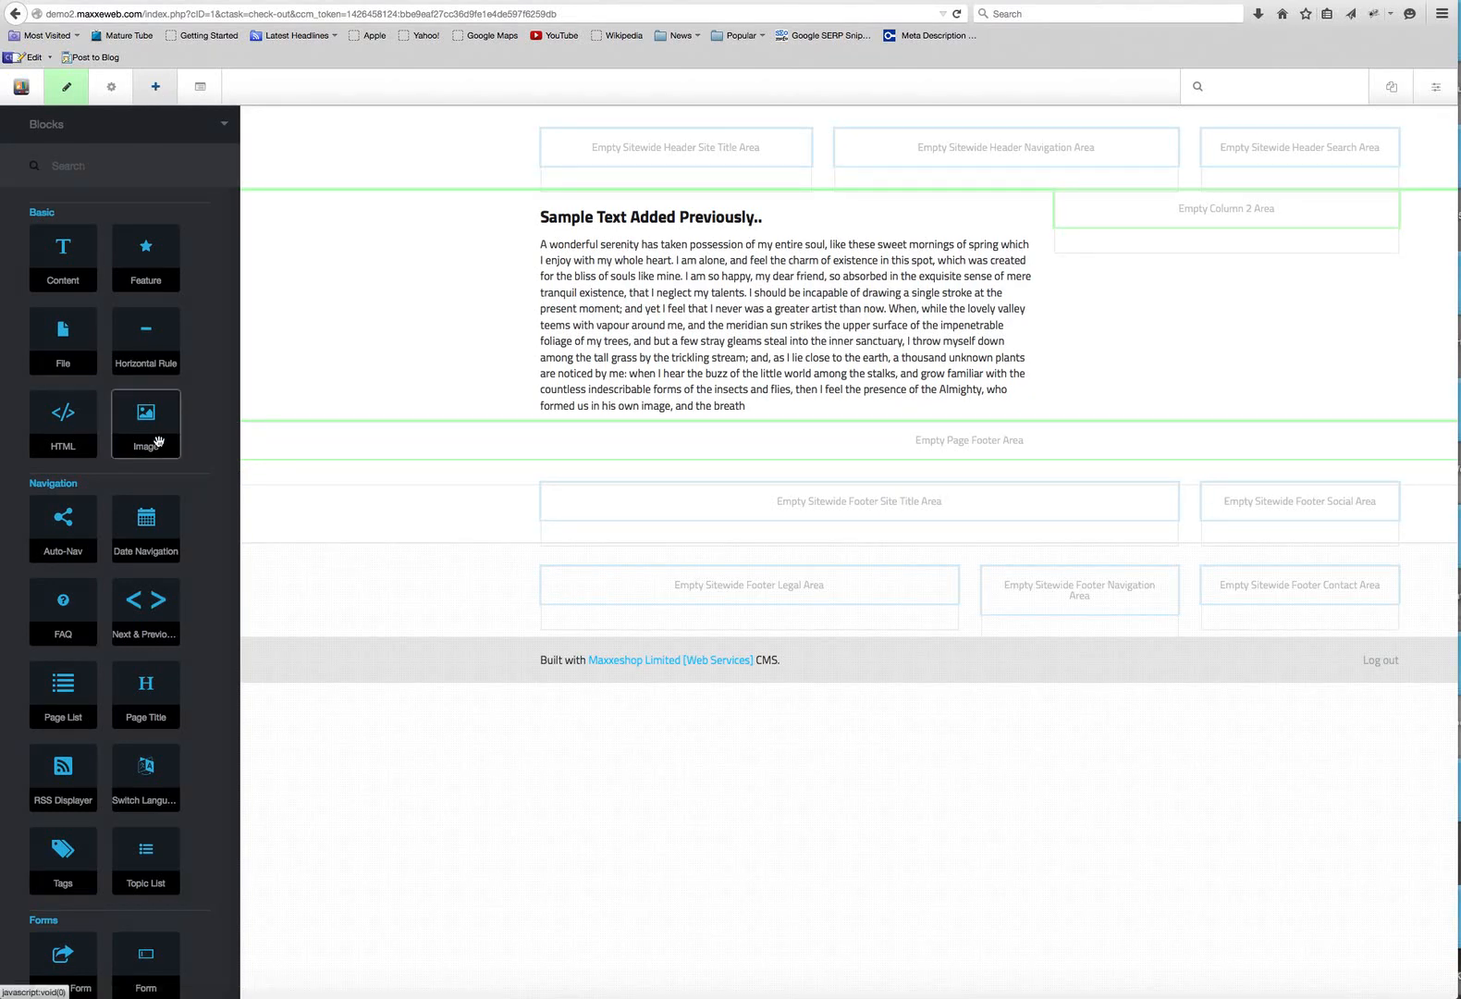
left_click_drag(138, 433, 974, 213)
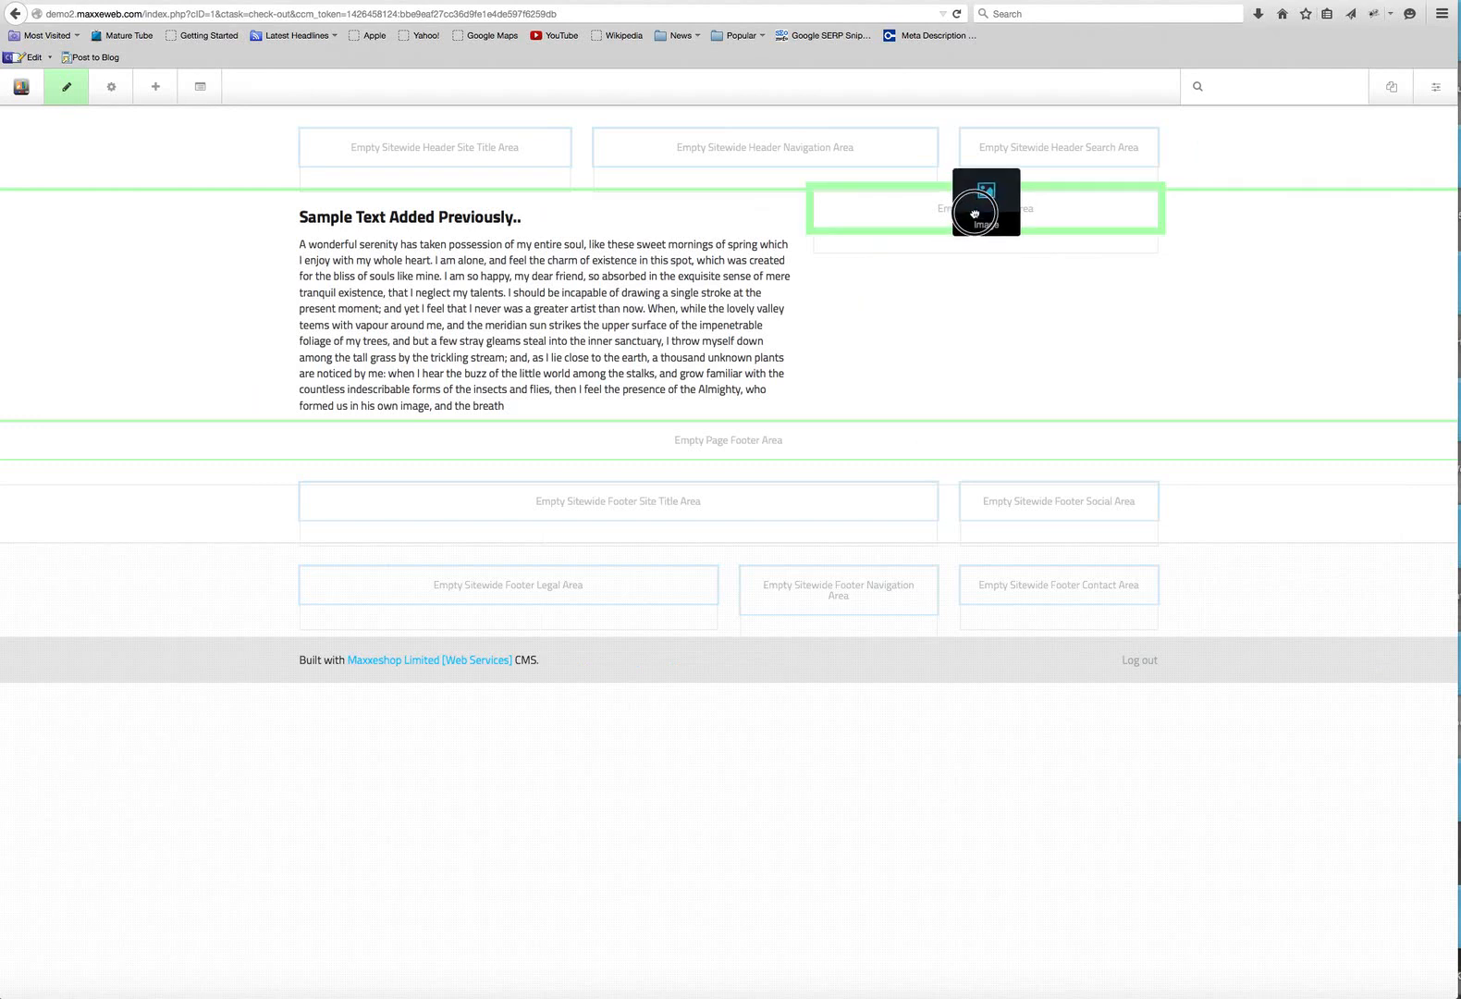
left_click_drag(974, 214, 974, 215)
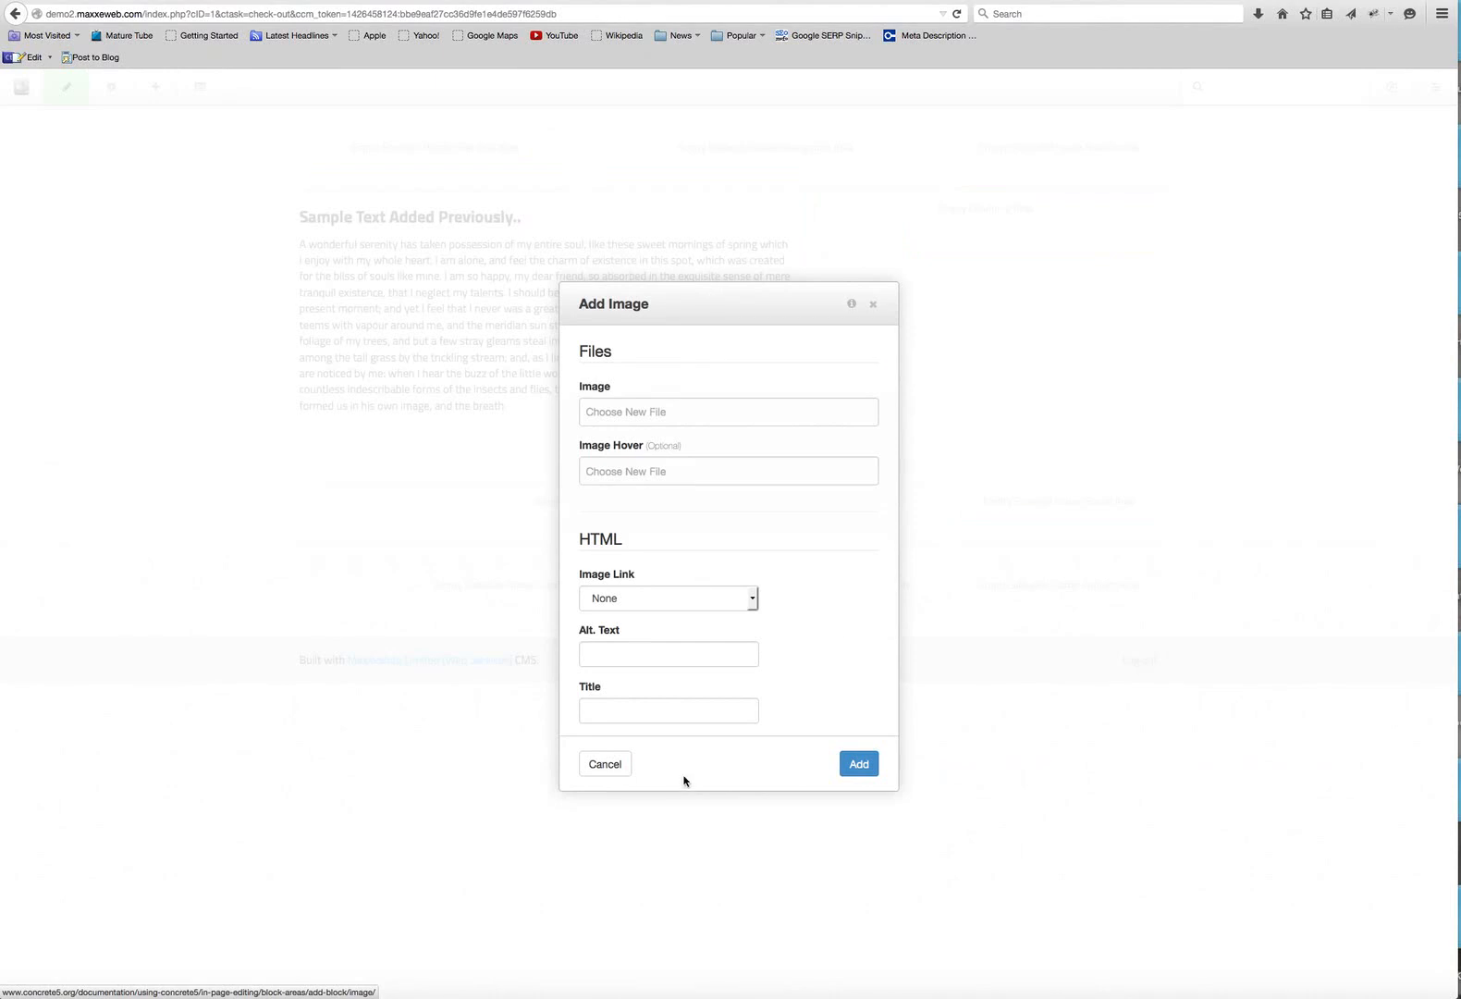
Start a file upload for the block's main image and browse to the Images General folder on the Maxxeweb 1 drive.
left_click(609, 419)
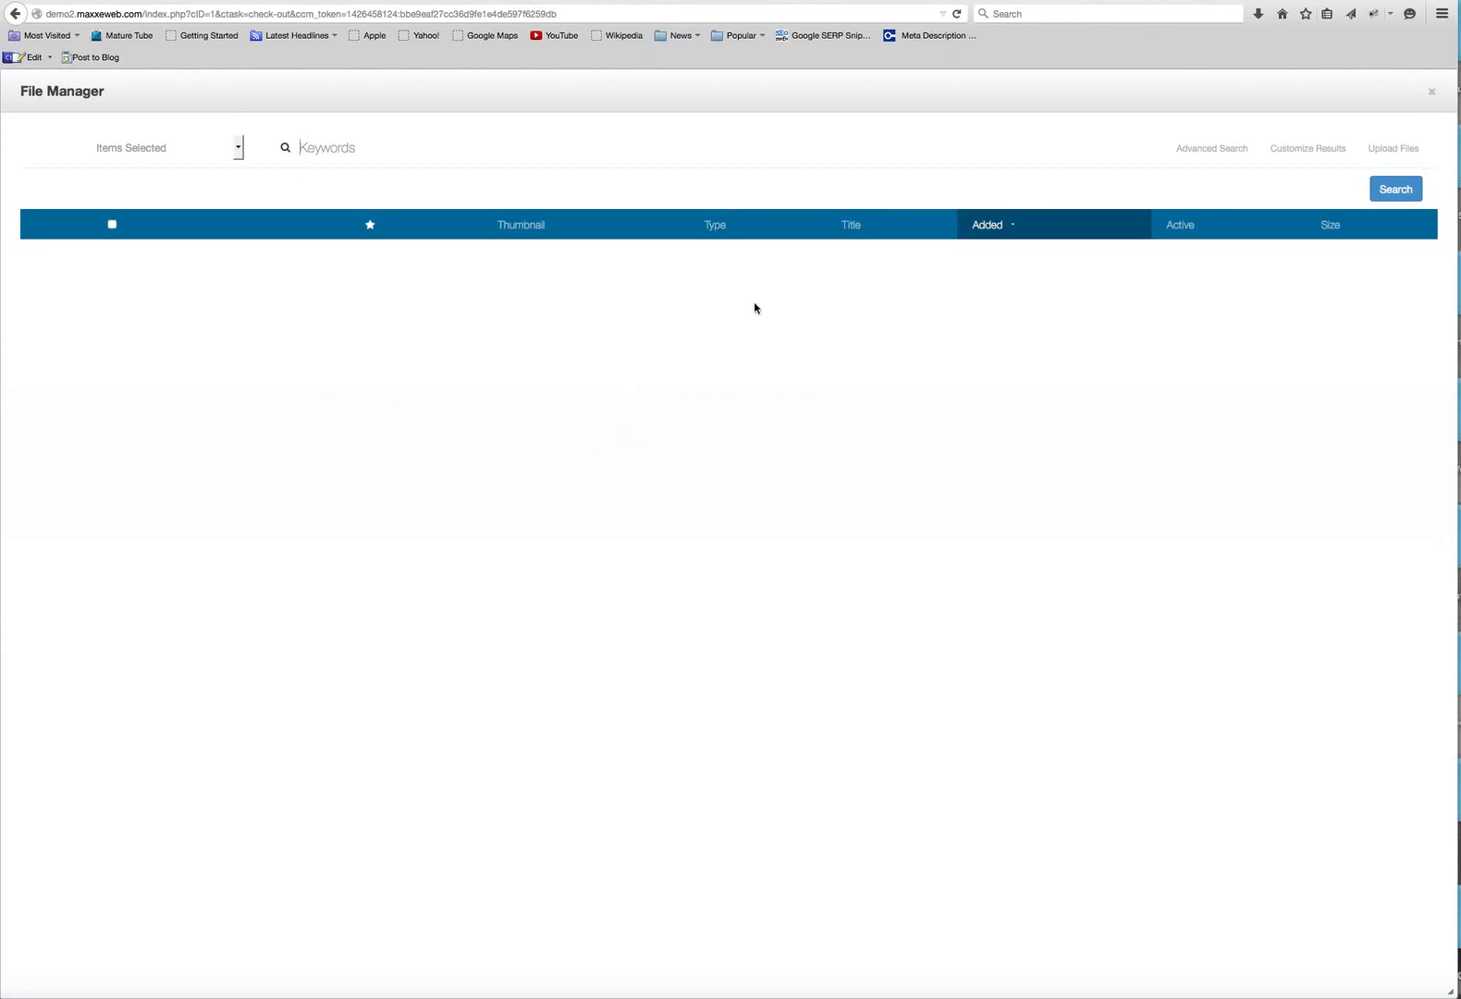
left_click(1389, 155)
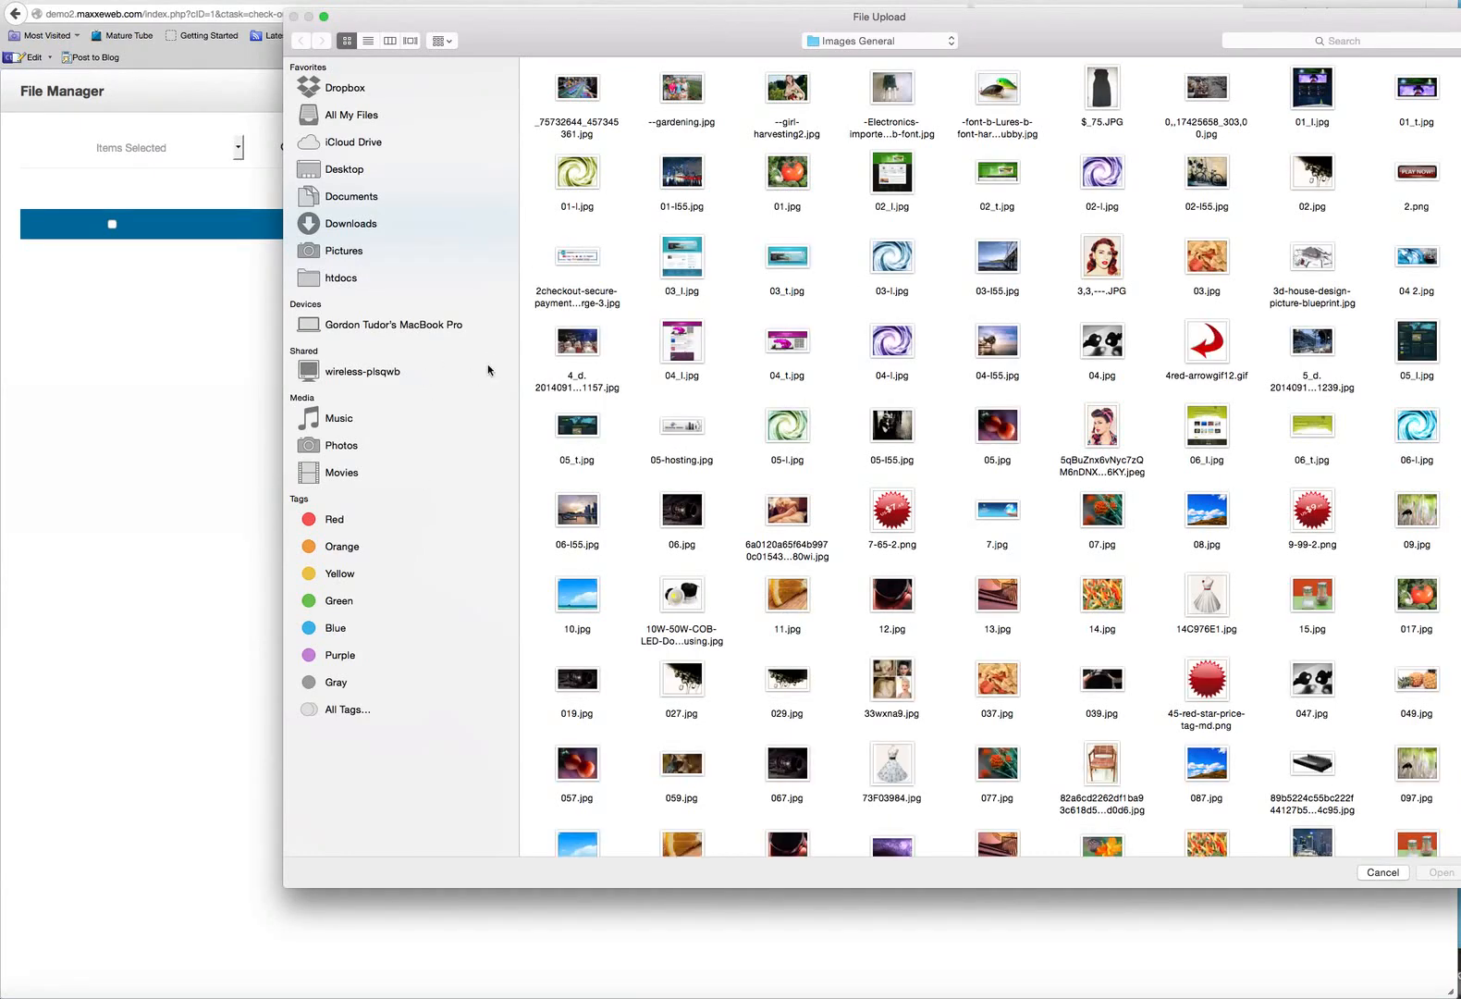
left_click(389, 326)
double_click(767, 97)
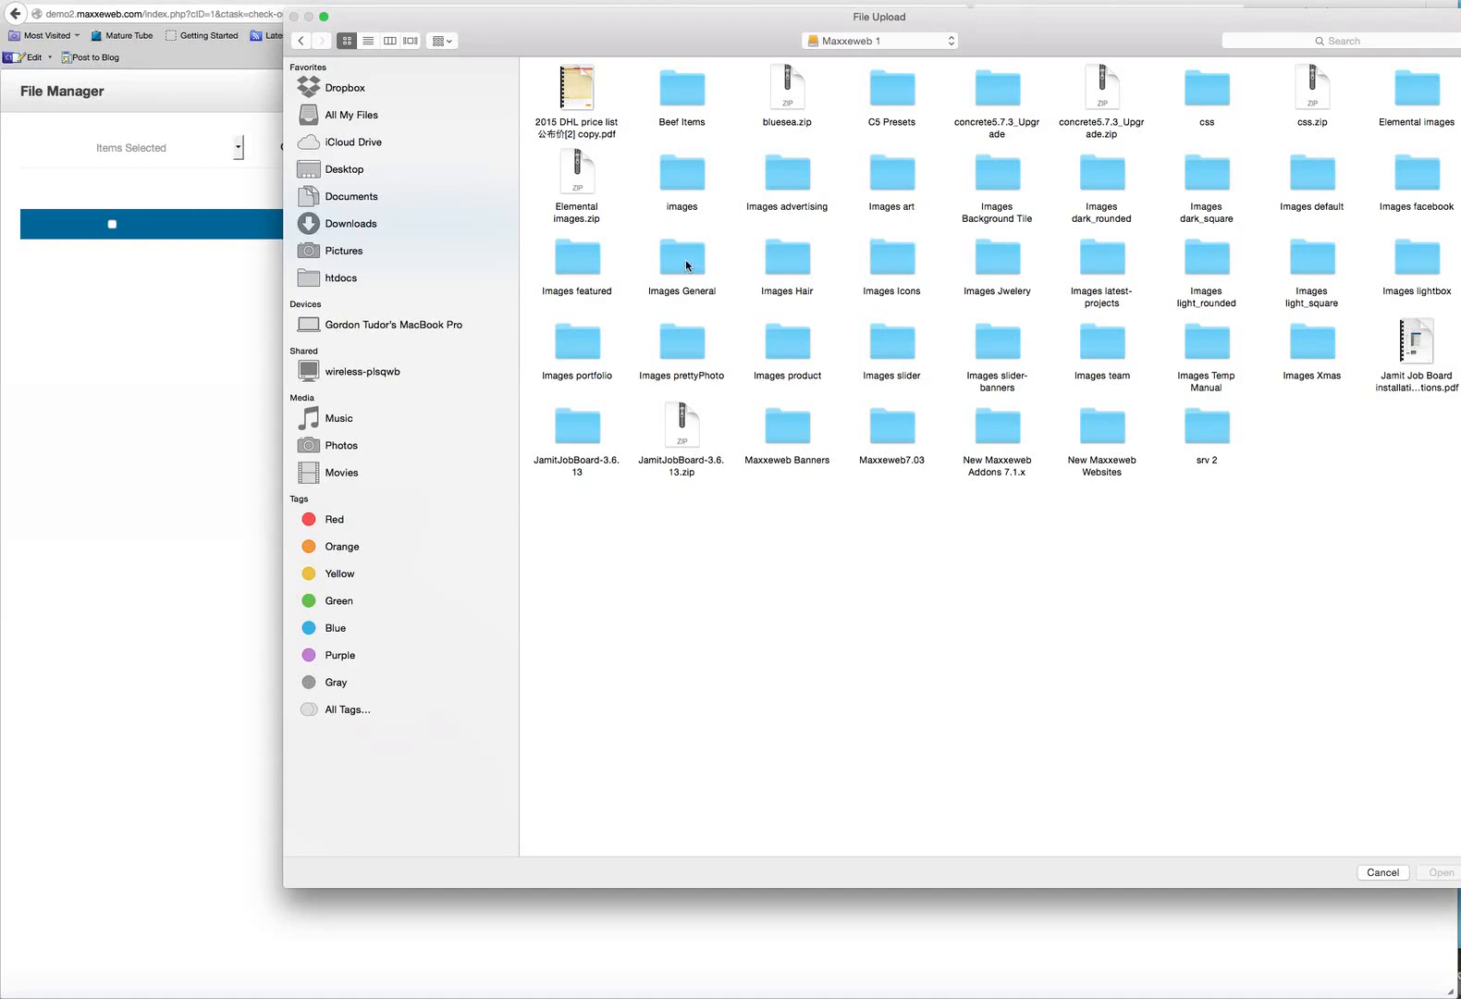
double_click(687, 265)
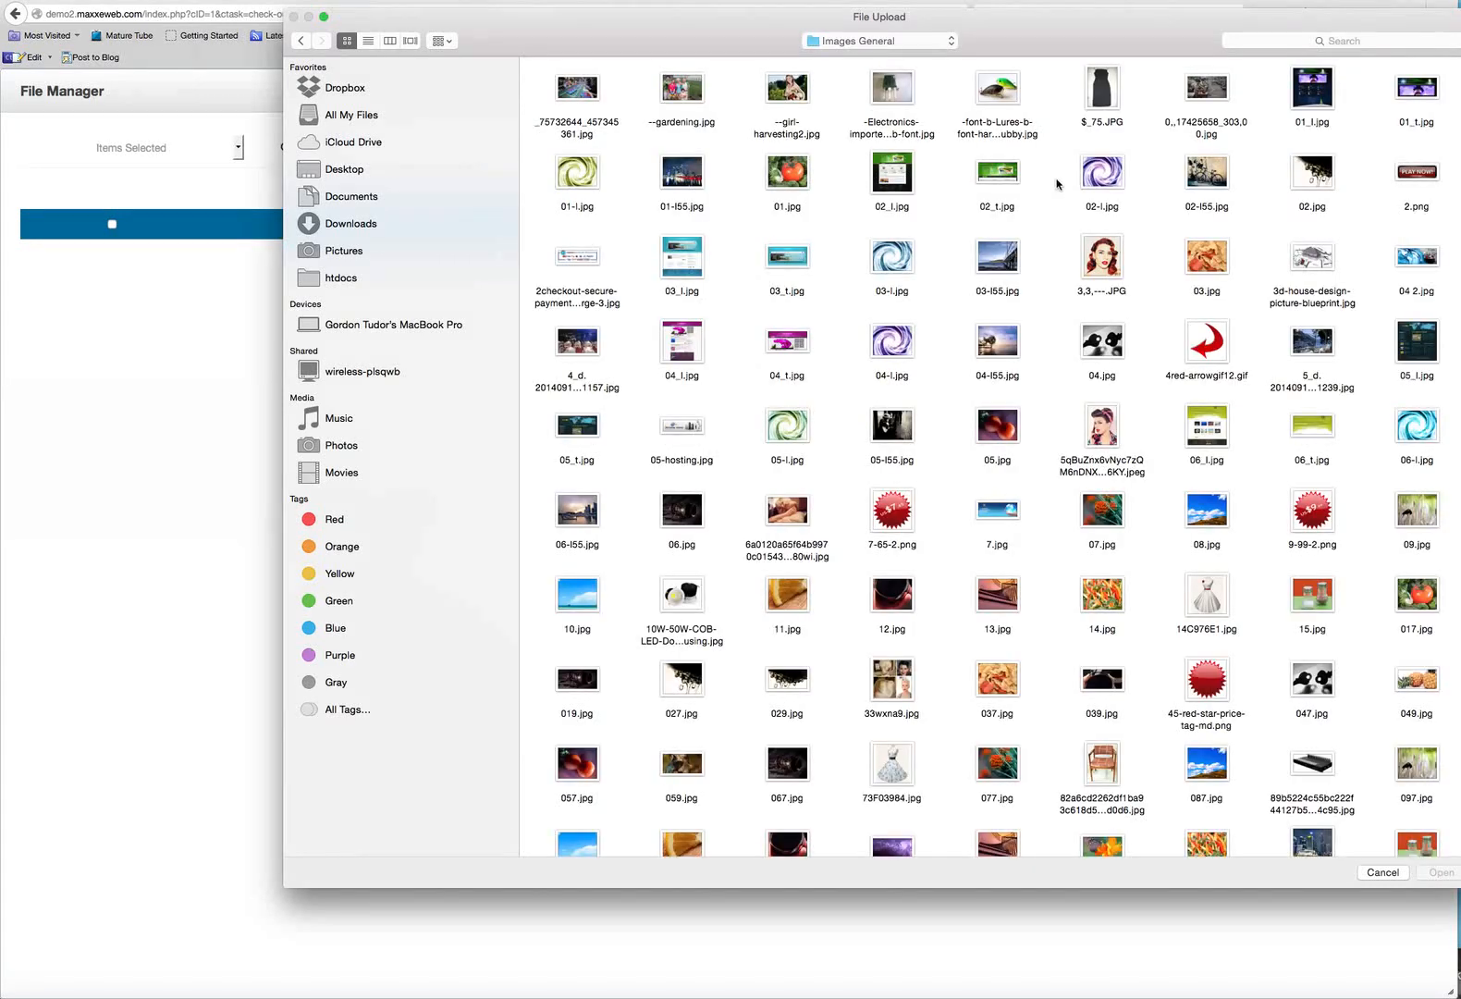
Upload 03-l55.jpg and 04-l55.jpg together from the Images General folder to the File Manager.
left_click_drag(1055, 144, 995, 758)
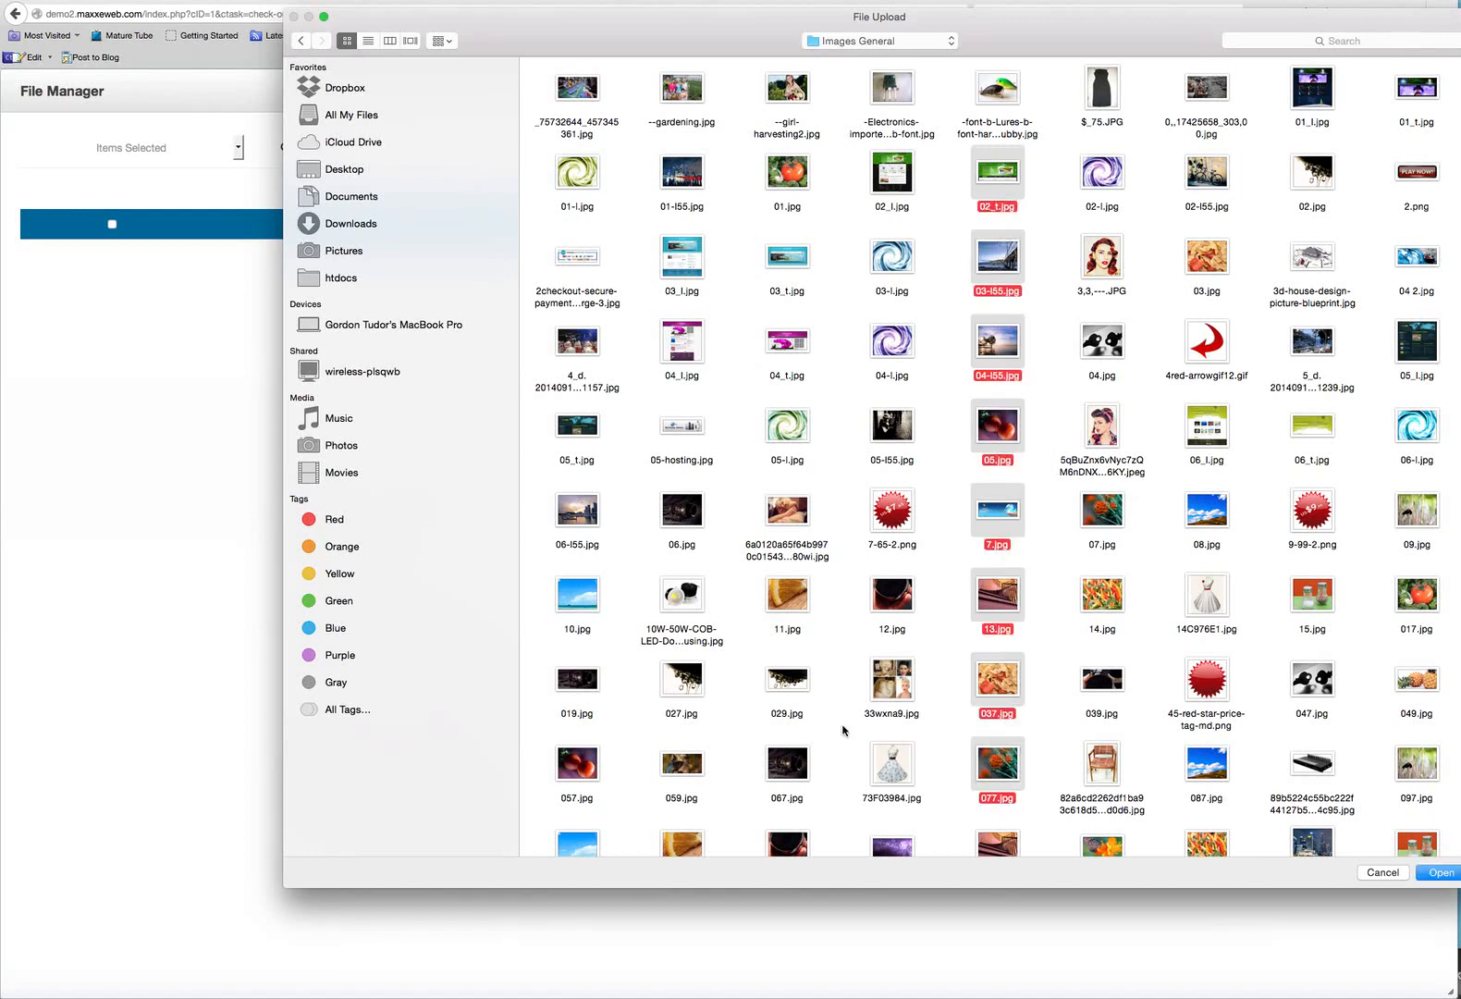
left_click(1017, 245)
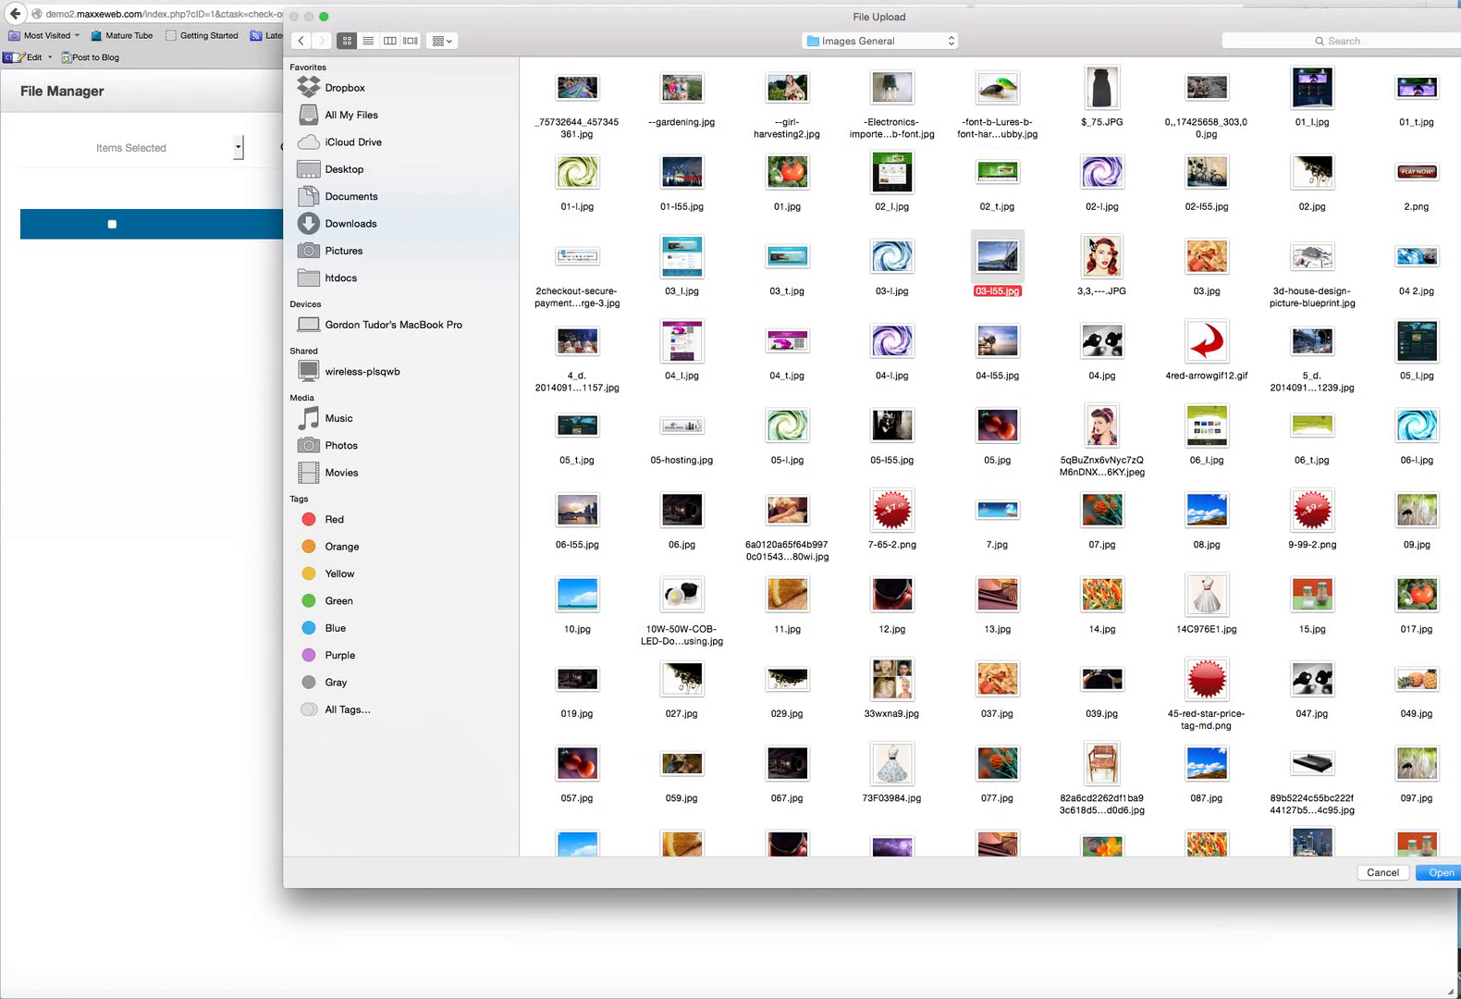
left_click(1050, 226)
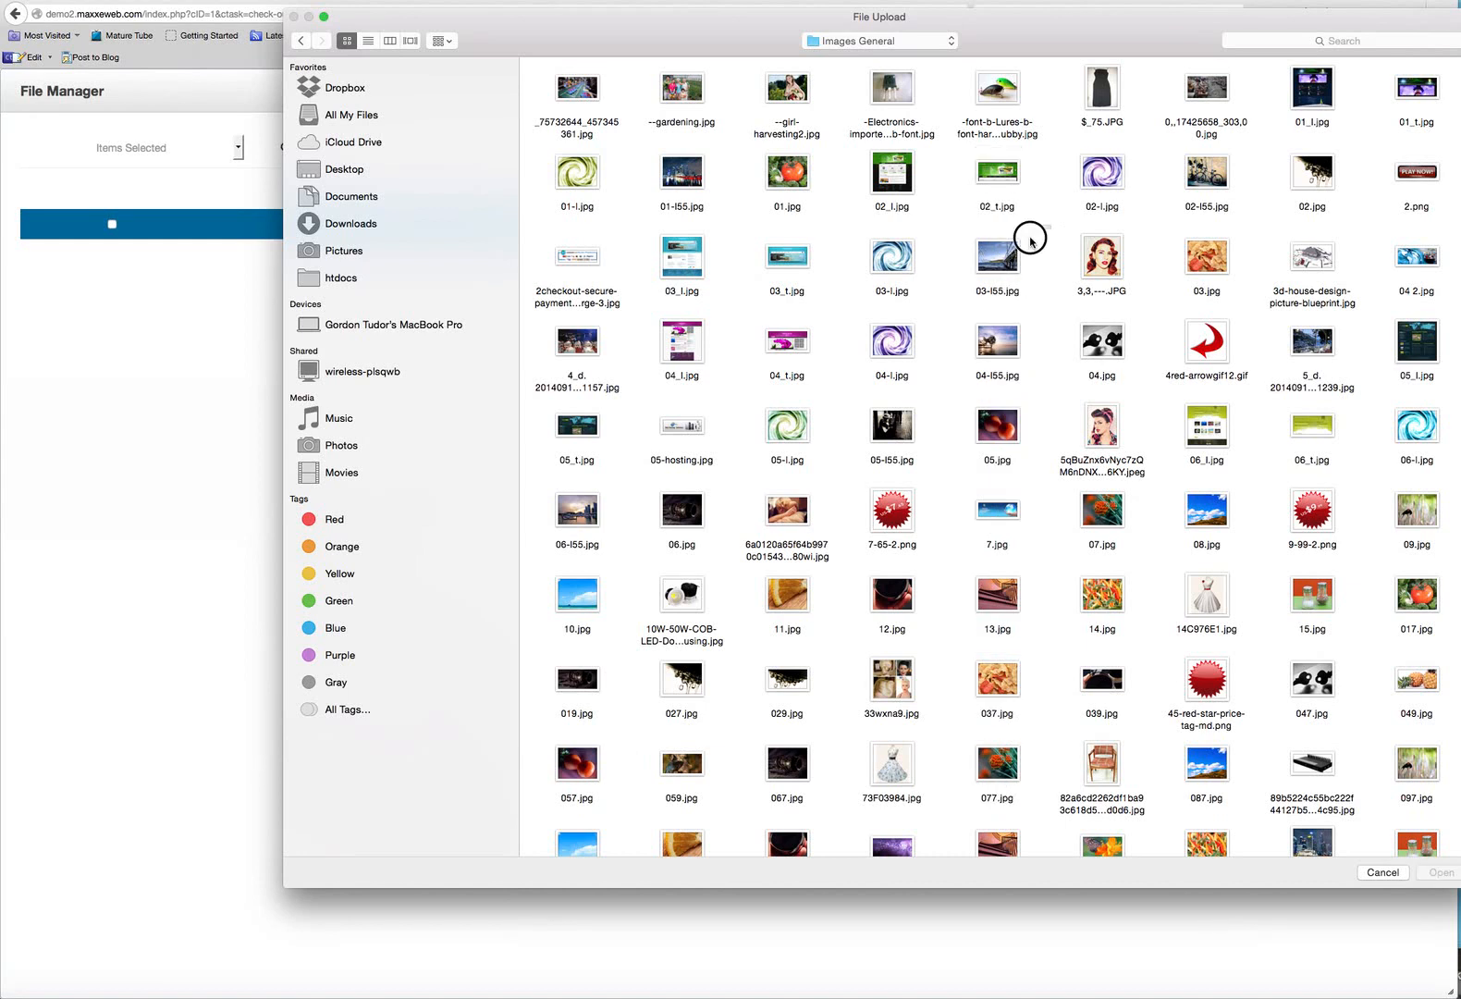
left_click(1013, 257)
left_click(1004, 349, "super")
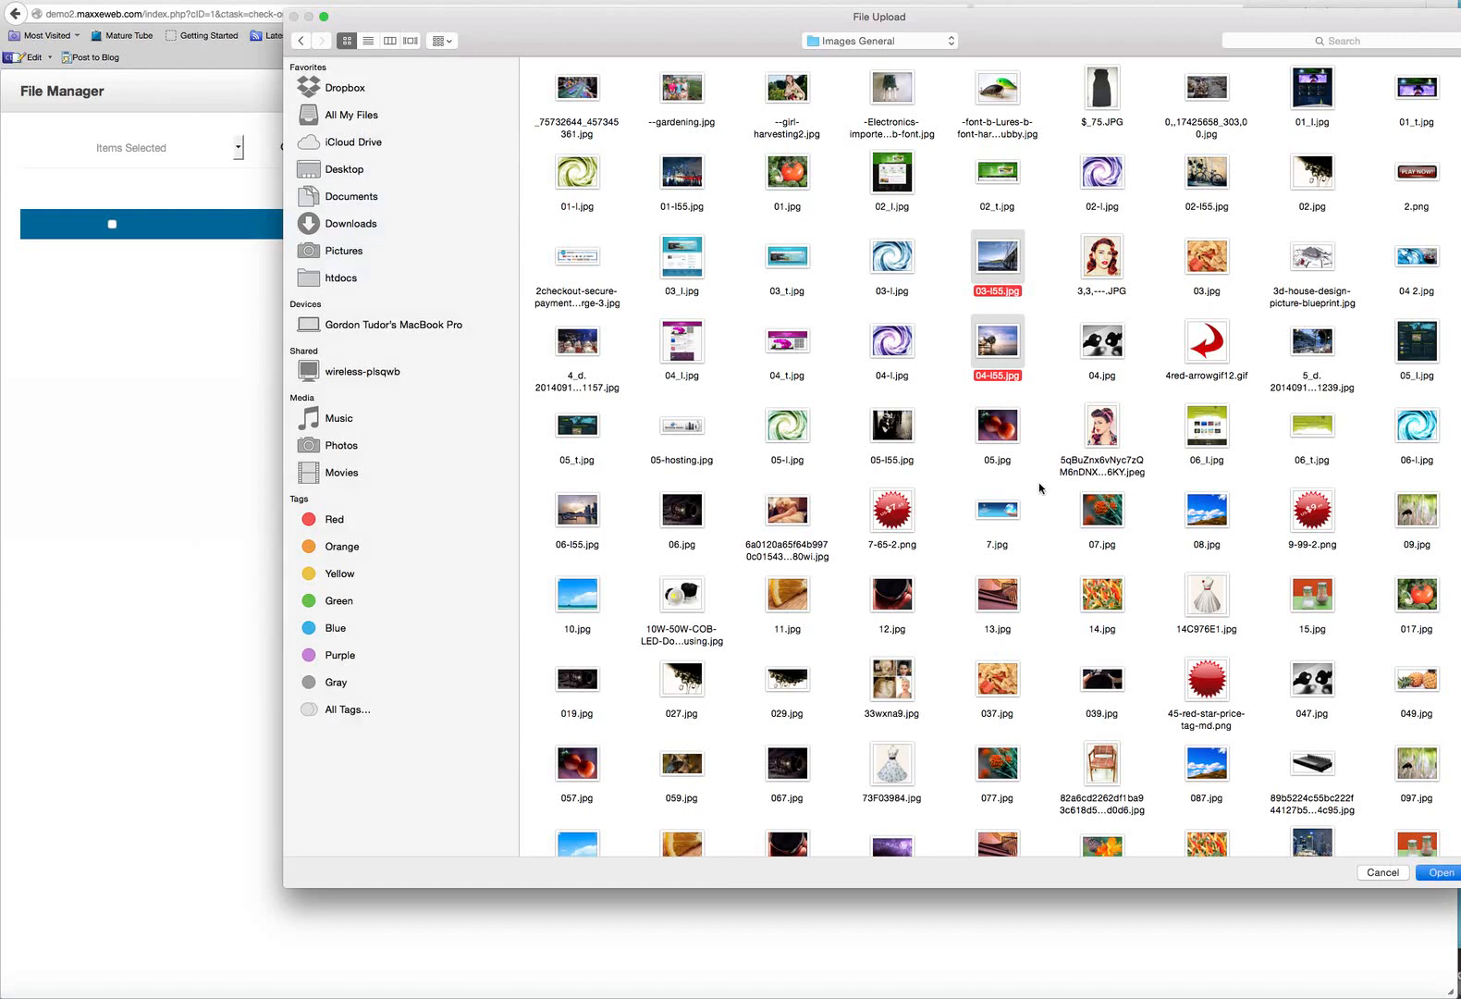
key("Return")
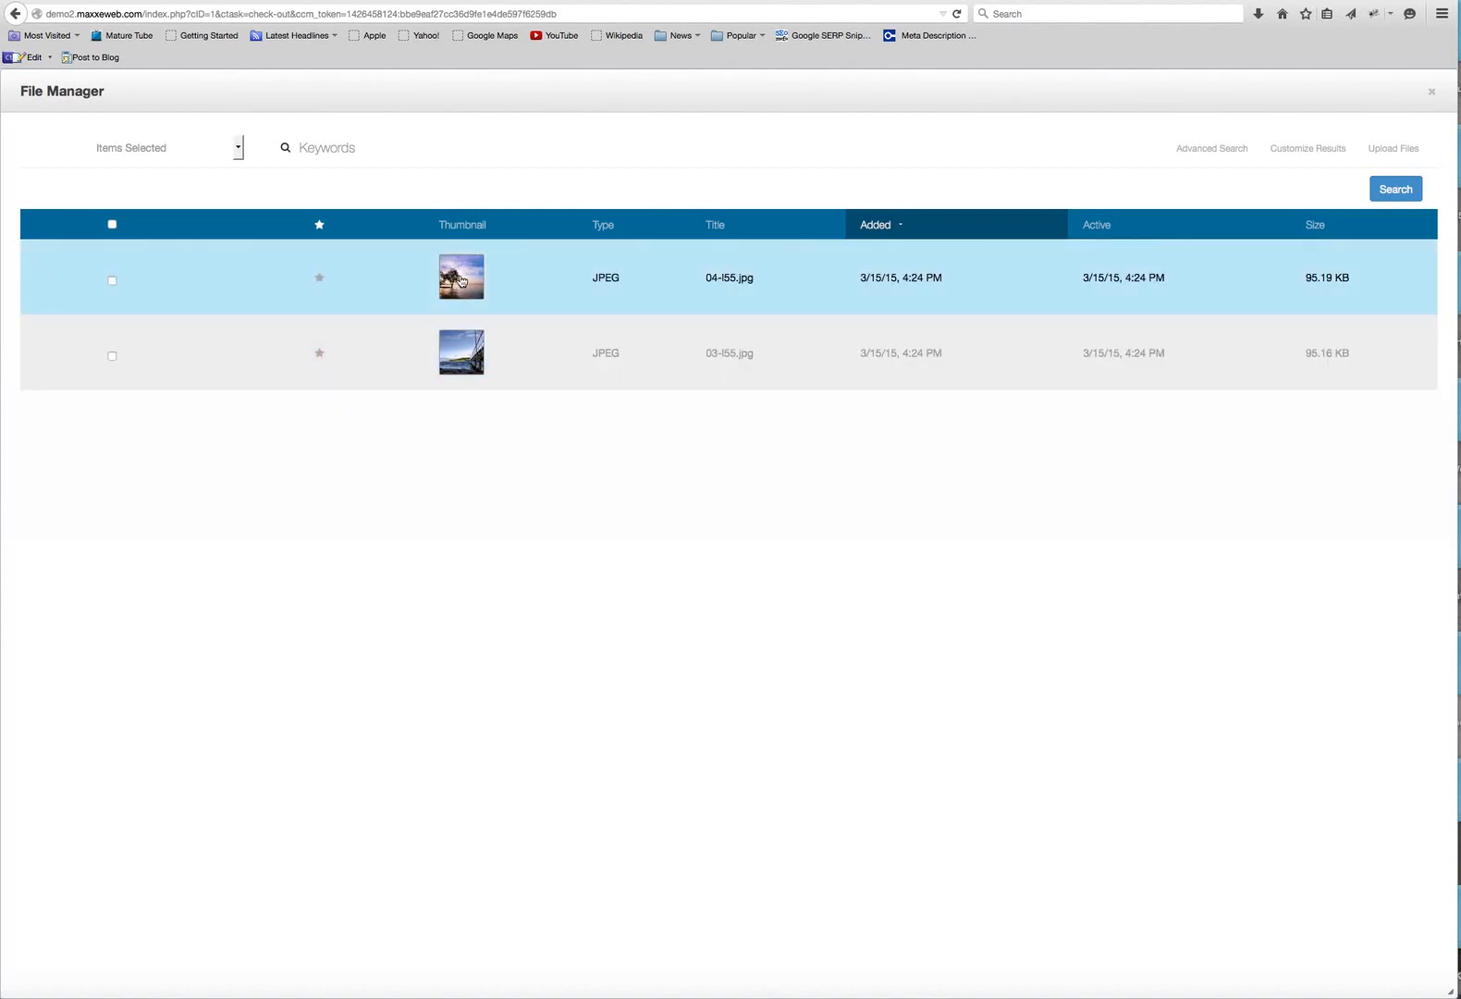
Choose 04-l55.jpg as the block's image and 03-l55.jpg as its hover image.
left_click(388, 293)
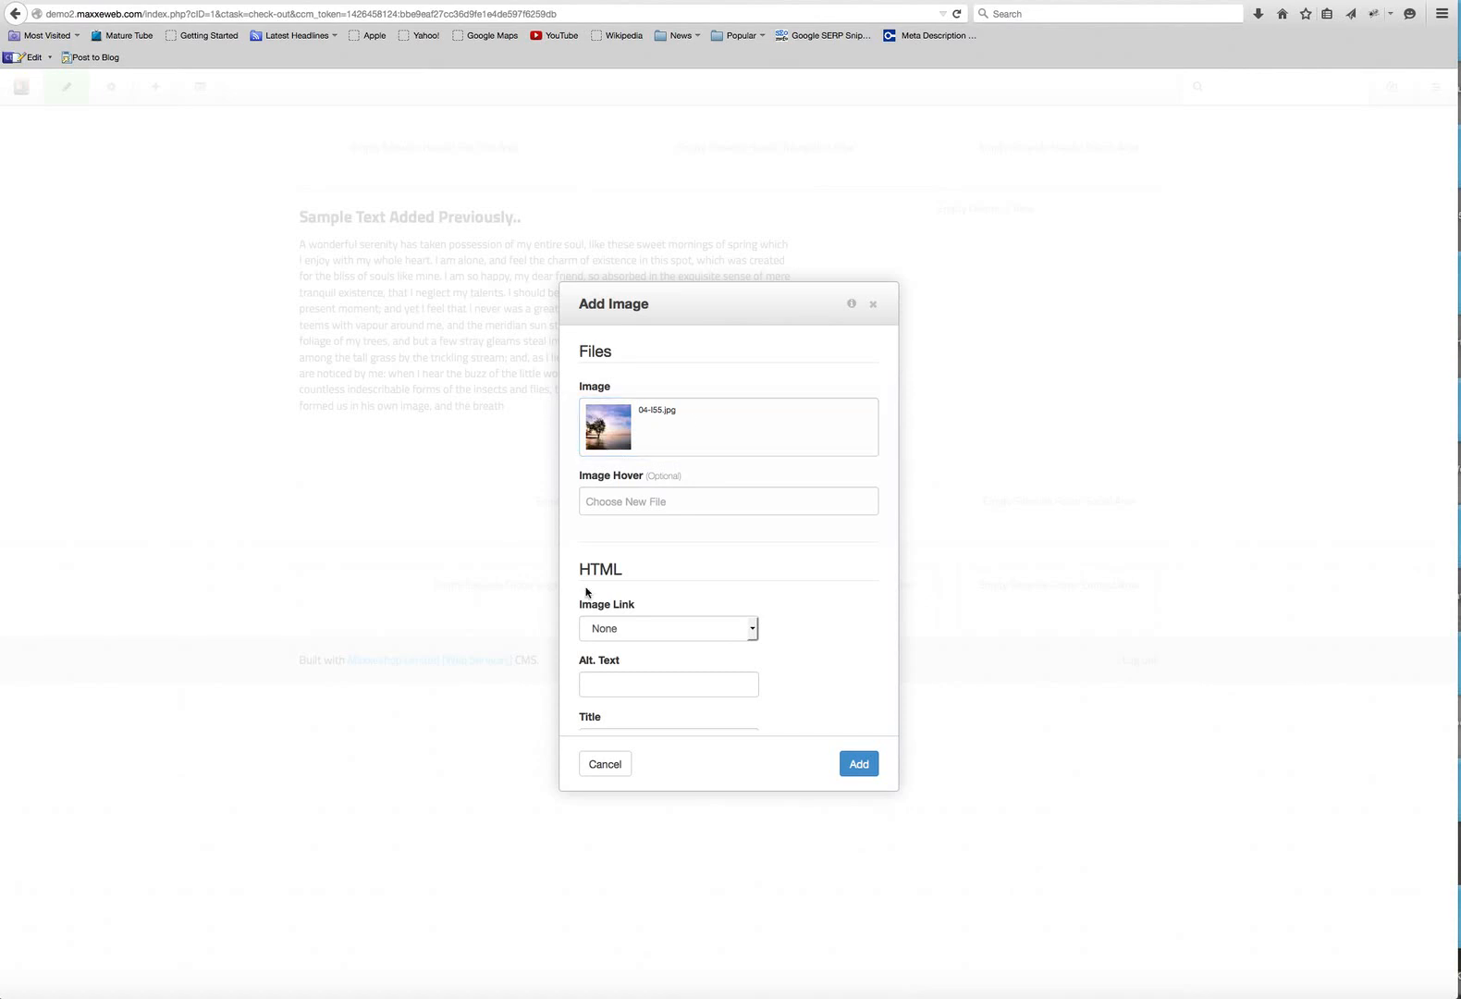
left_click(616, 505)
left_click(616, 505)
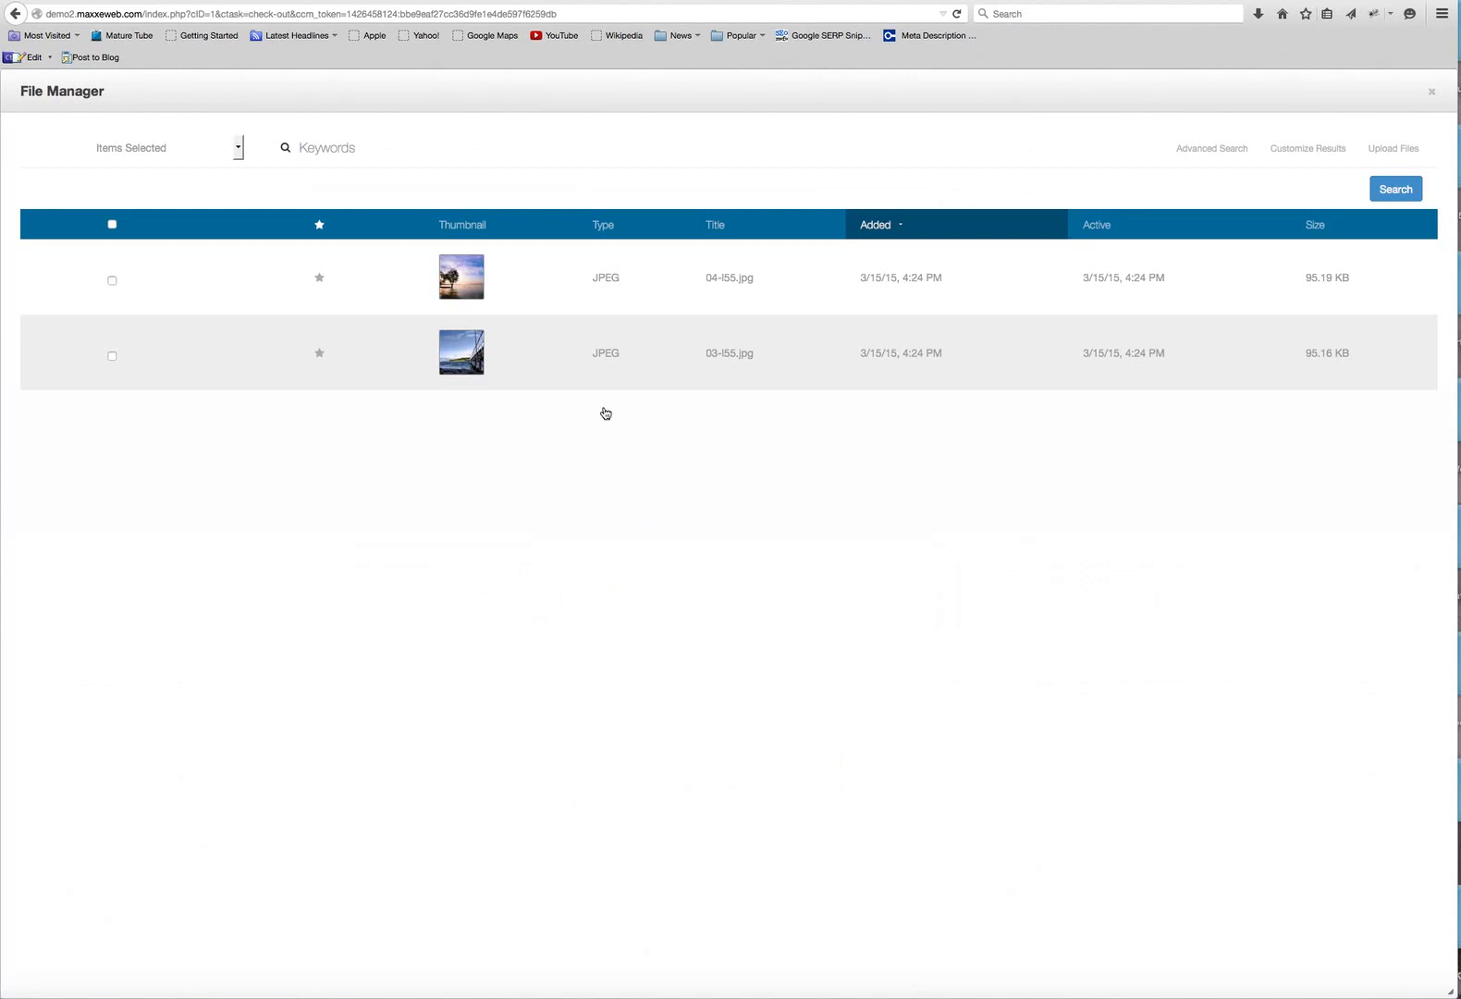
left_click(455, 358)
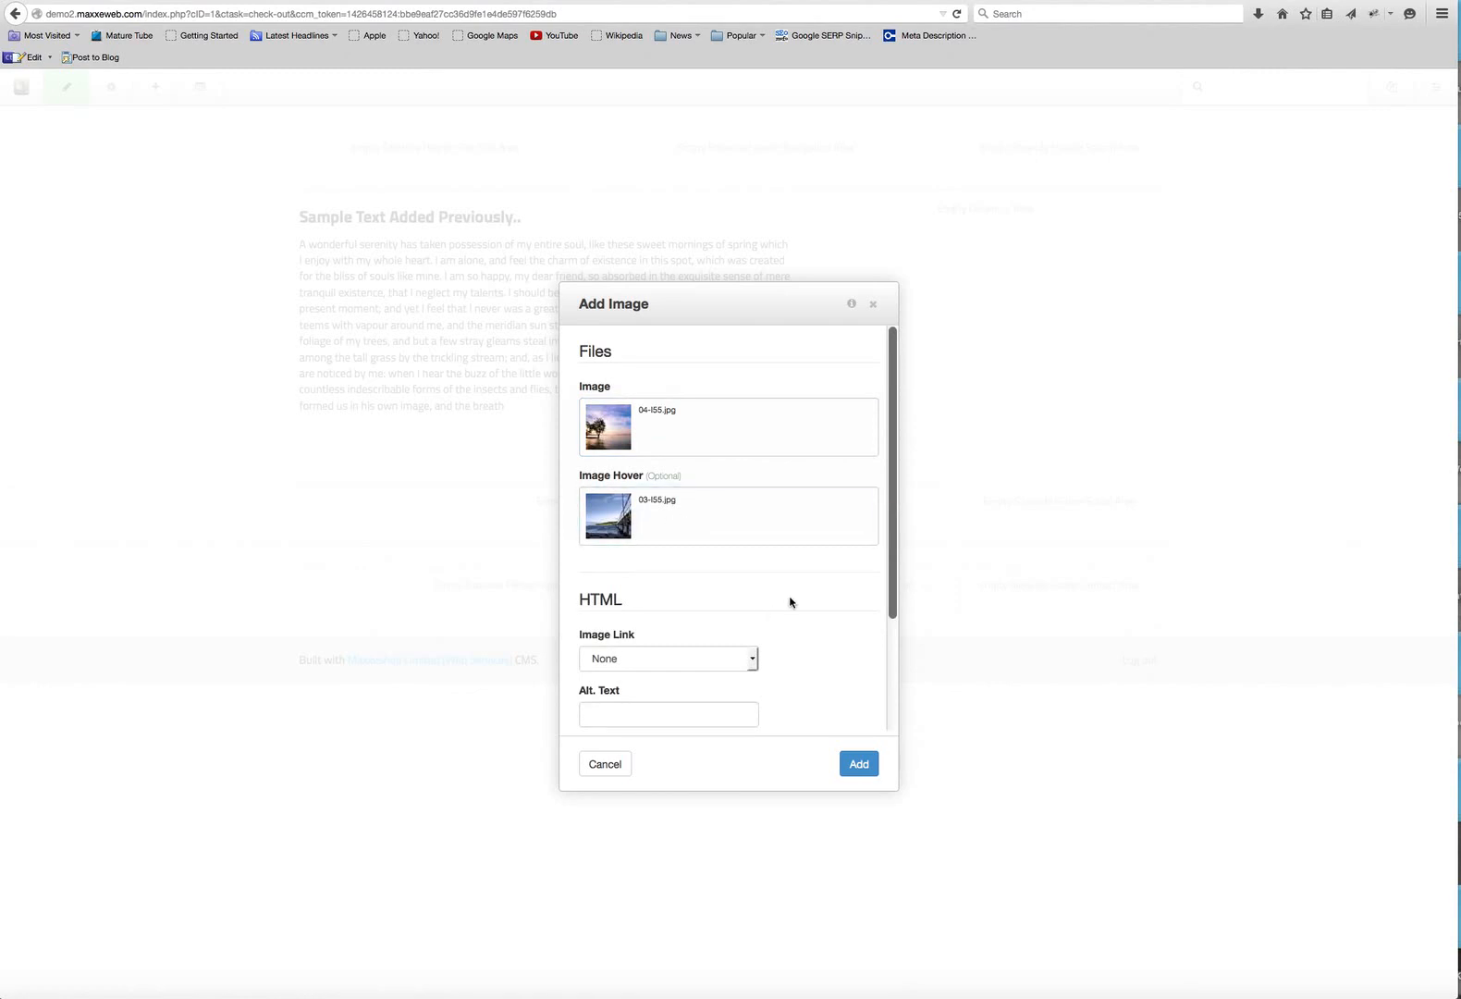
scroll(790, 602, "down", 3)
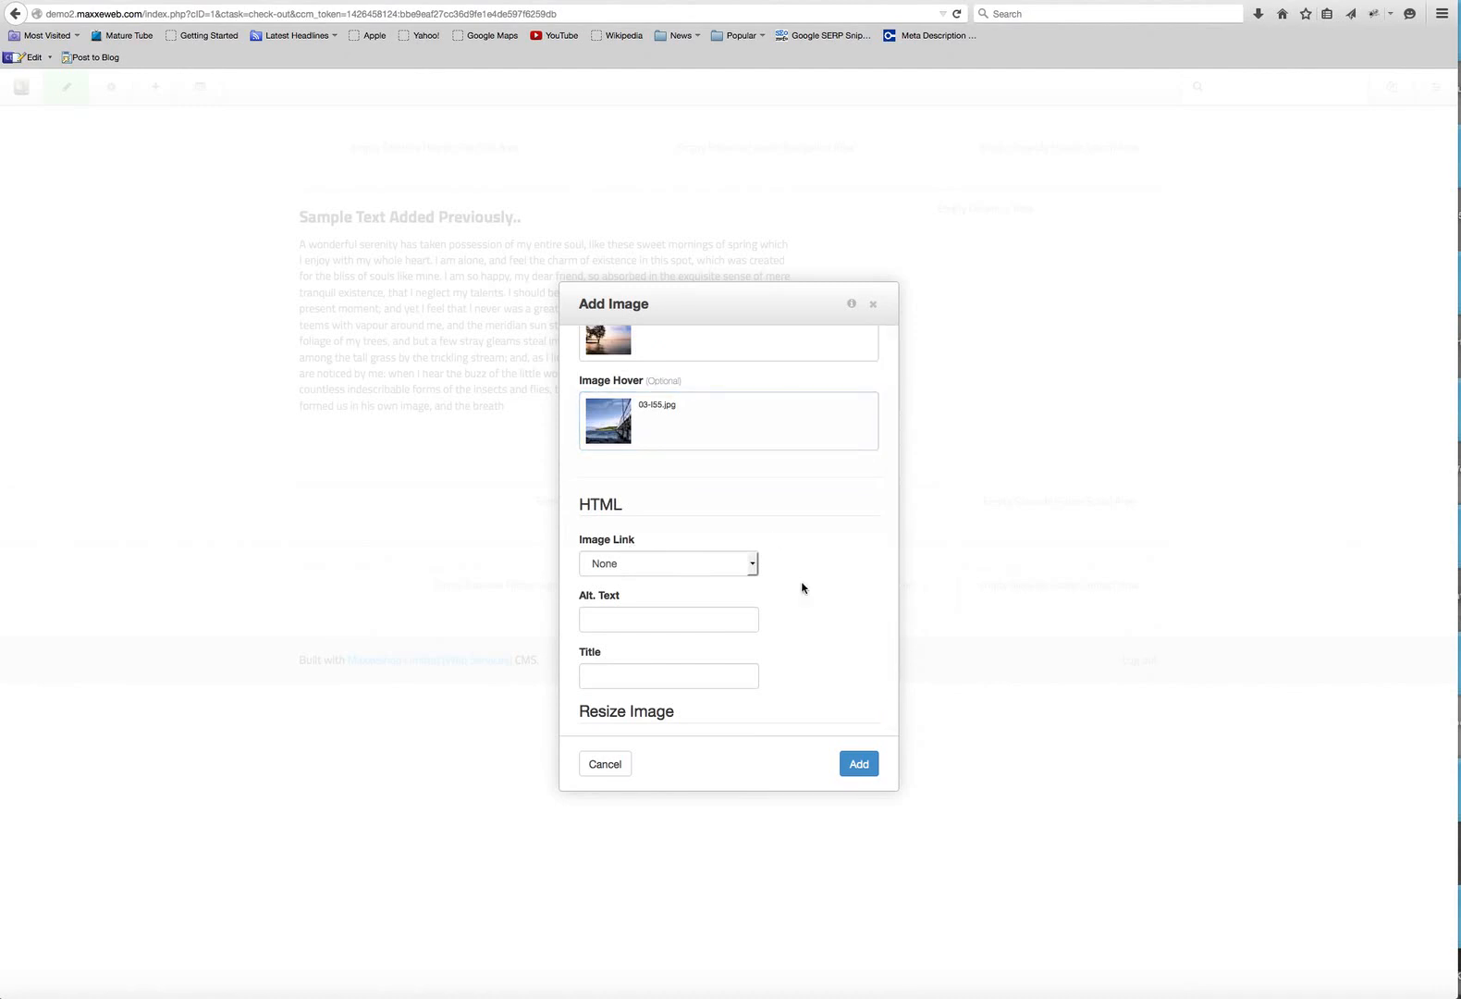
left_click(753, 565)
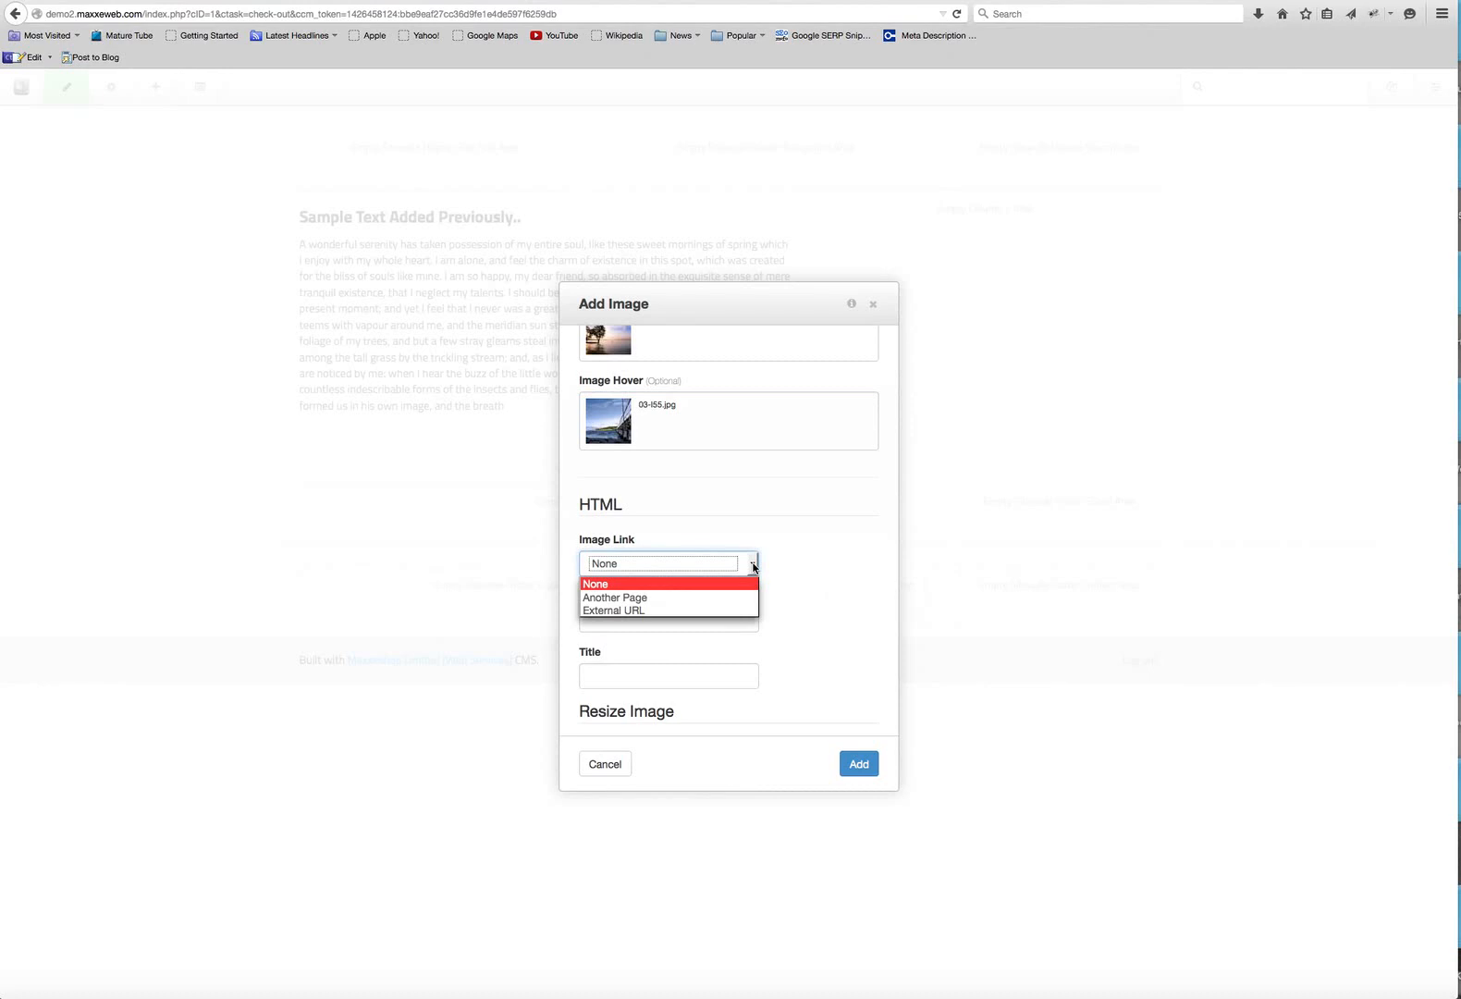
left_click(639, 609)
left_click(617, 622)
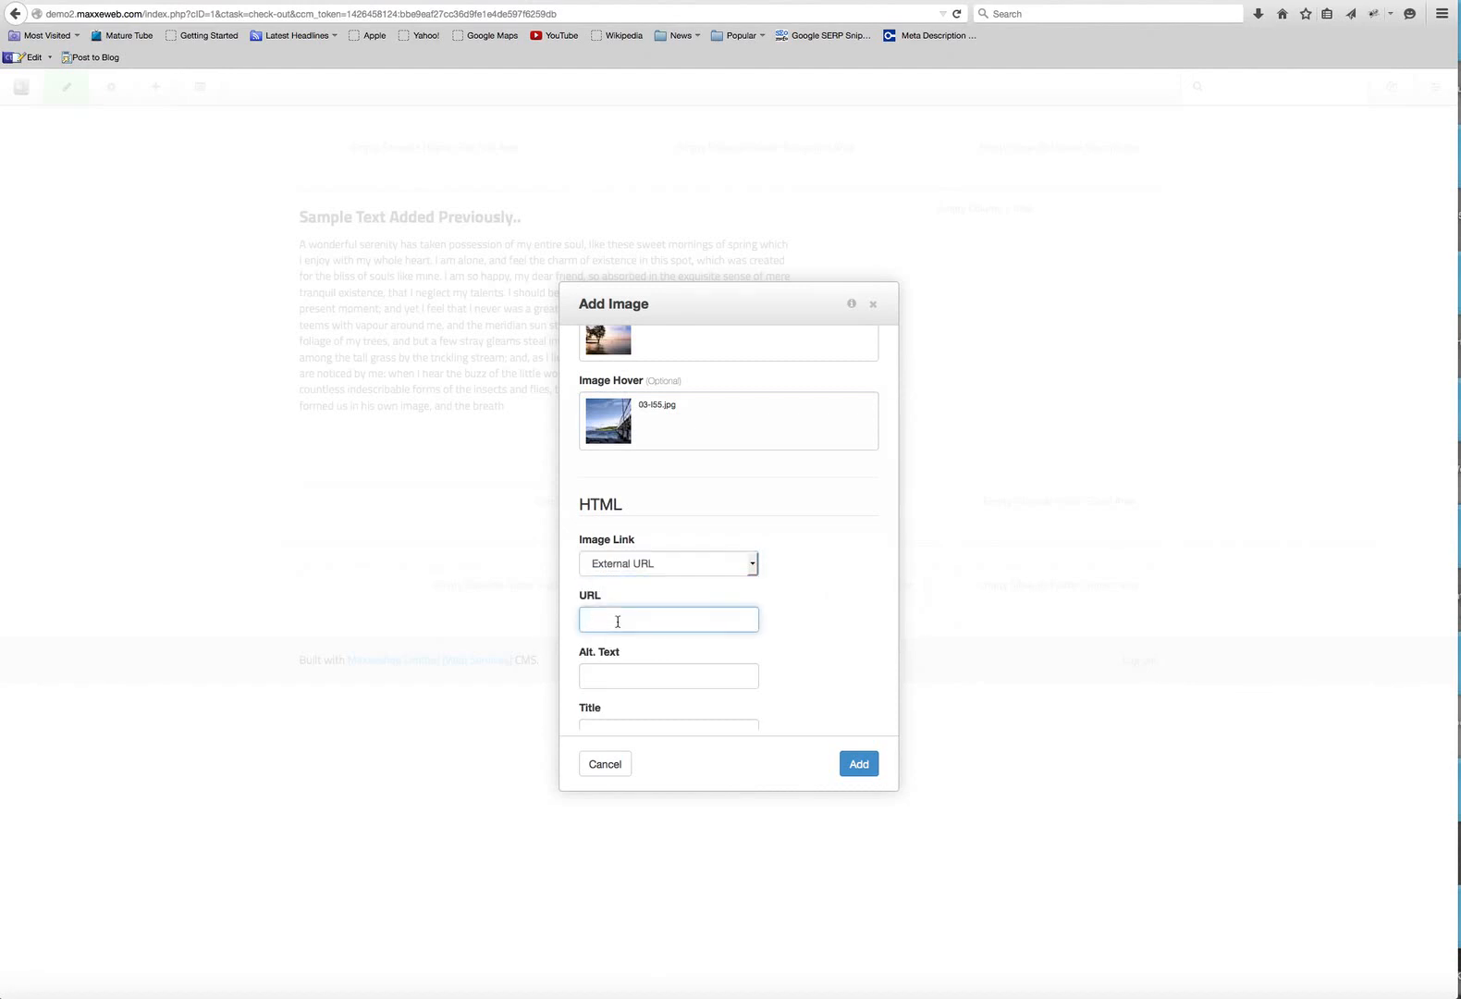
type("h")
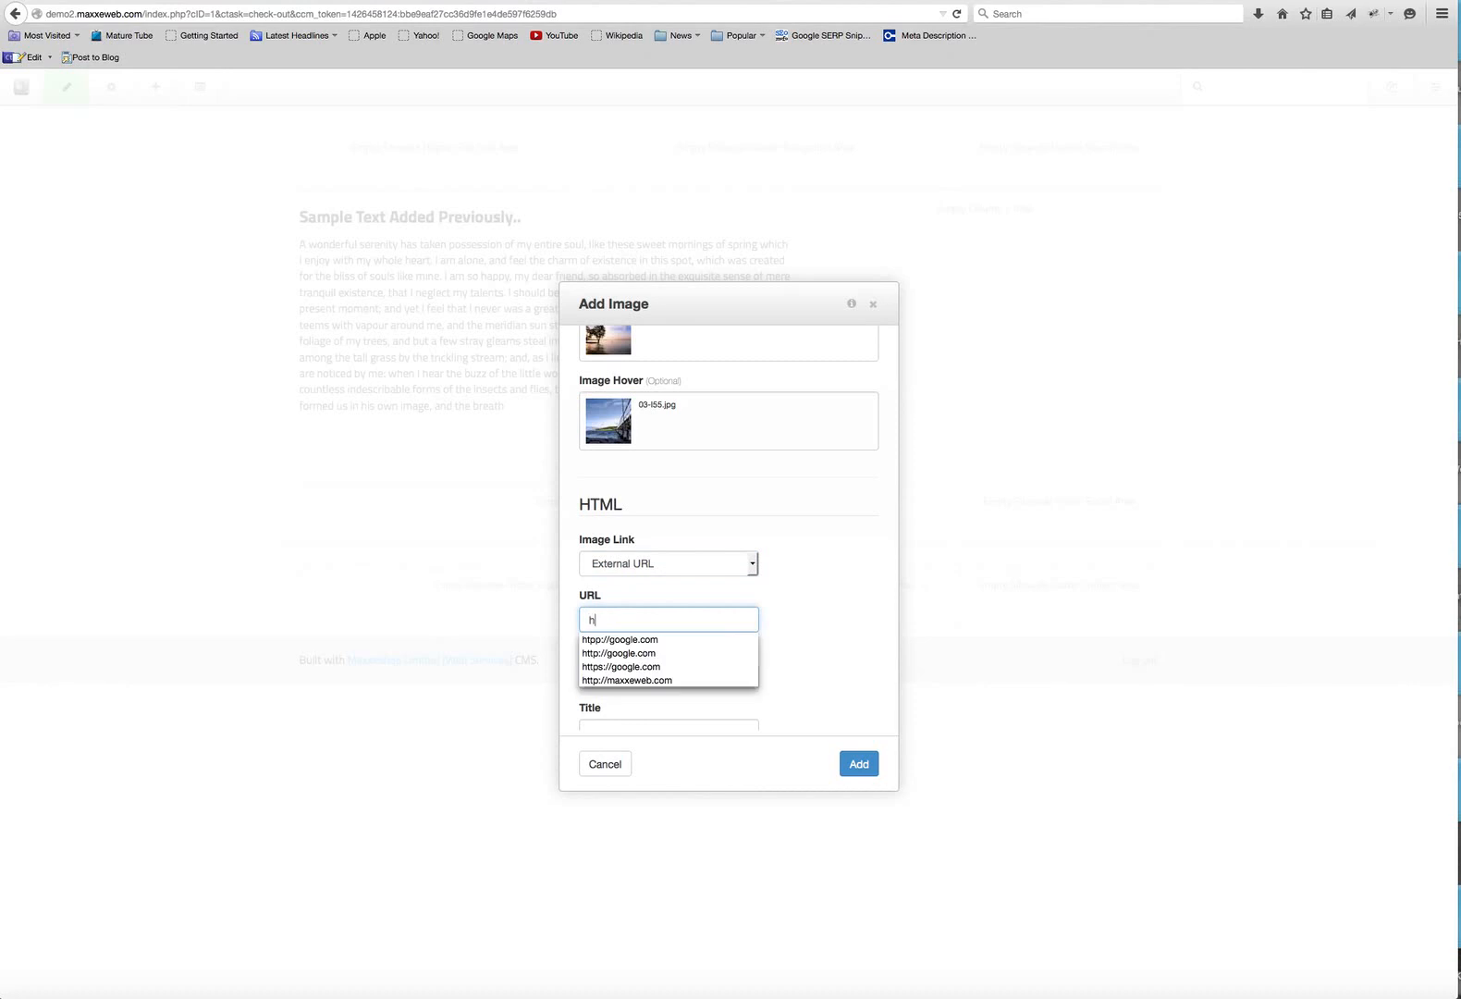
type("ttp://")
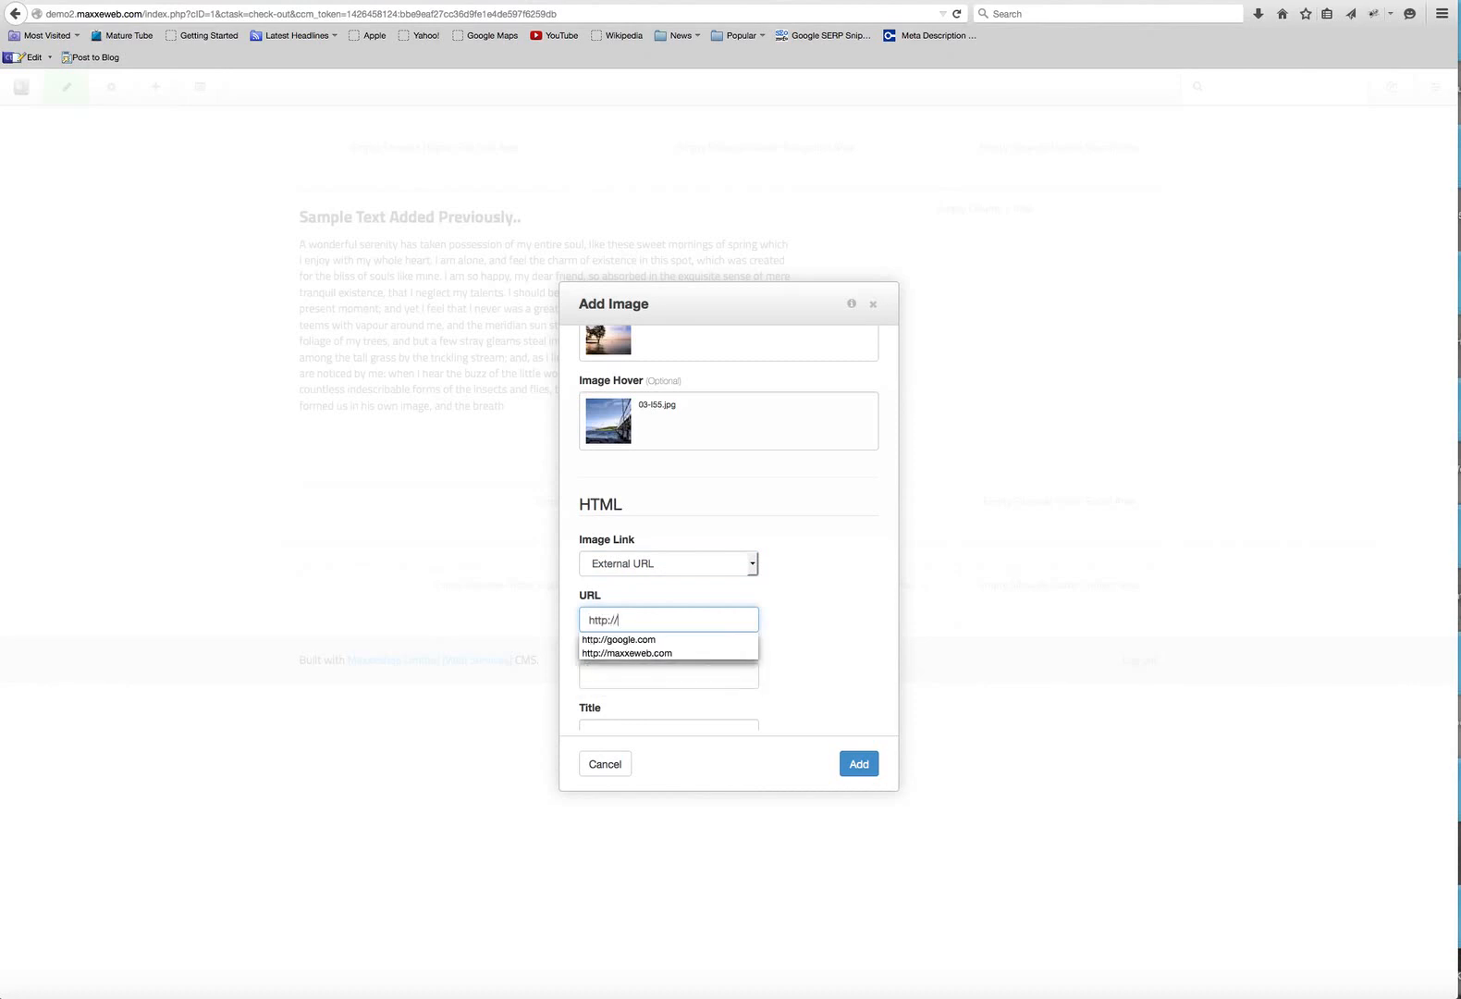
type("google")
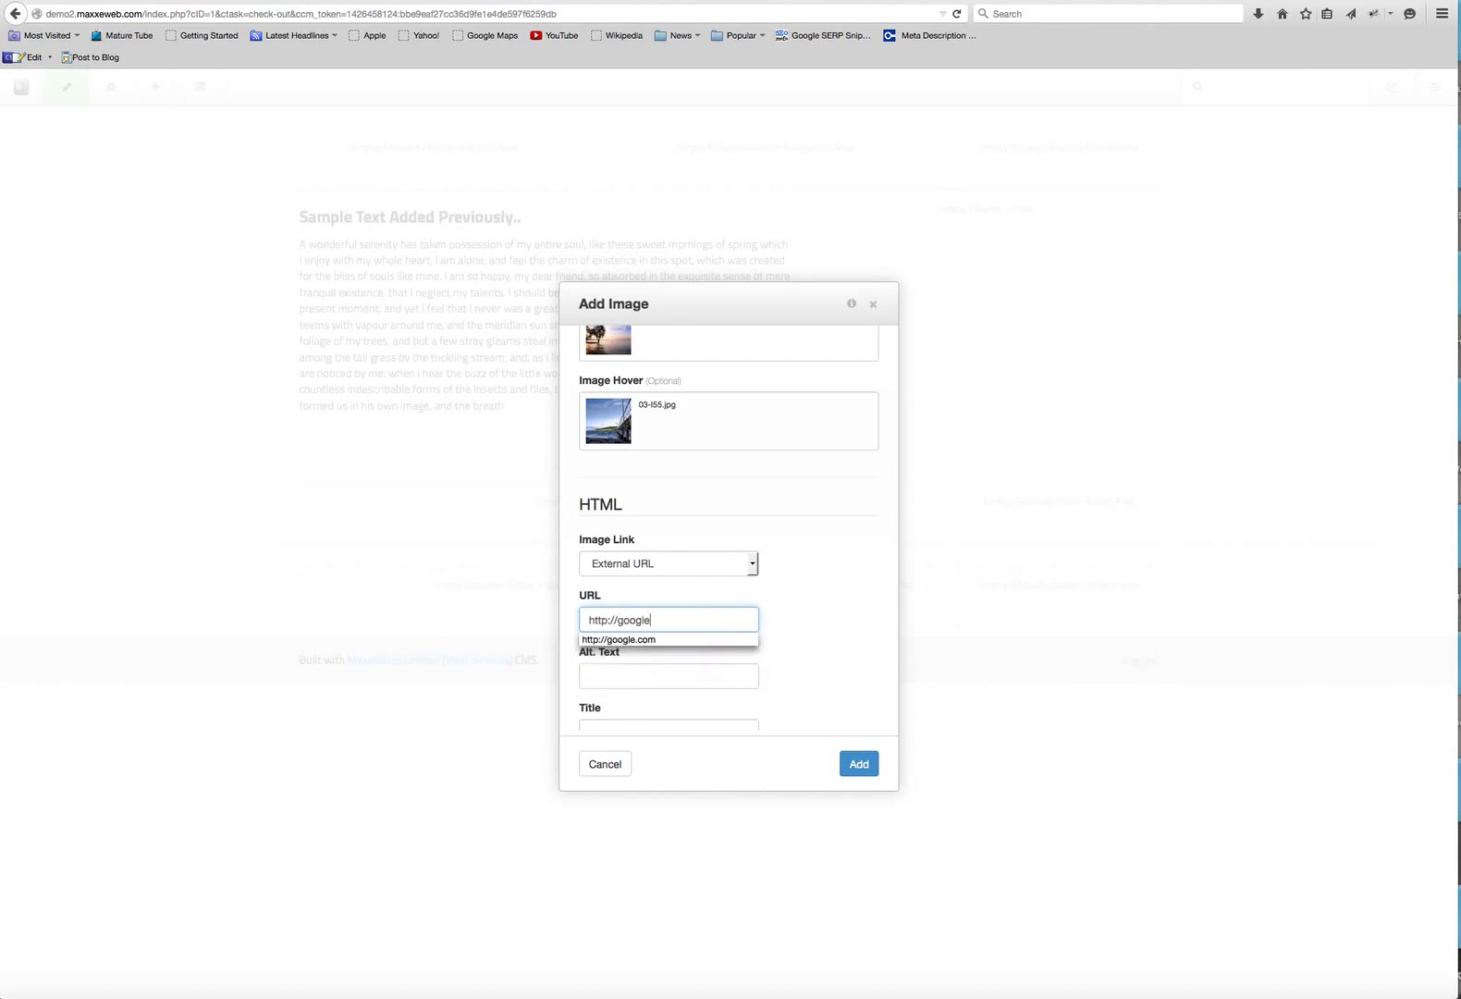
type(".com")
Set the image's alt text to "this is google" and its title to "Take me to google".
left_click(619, 677)
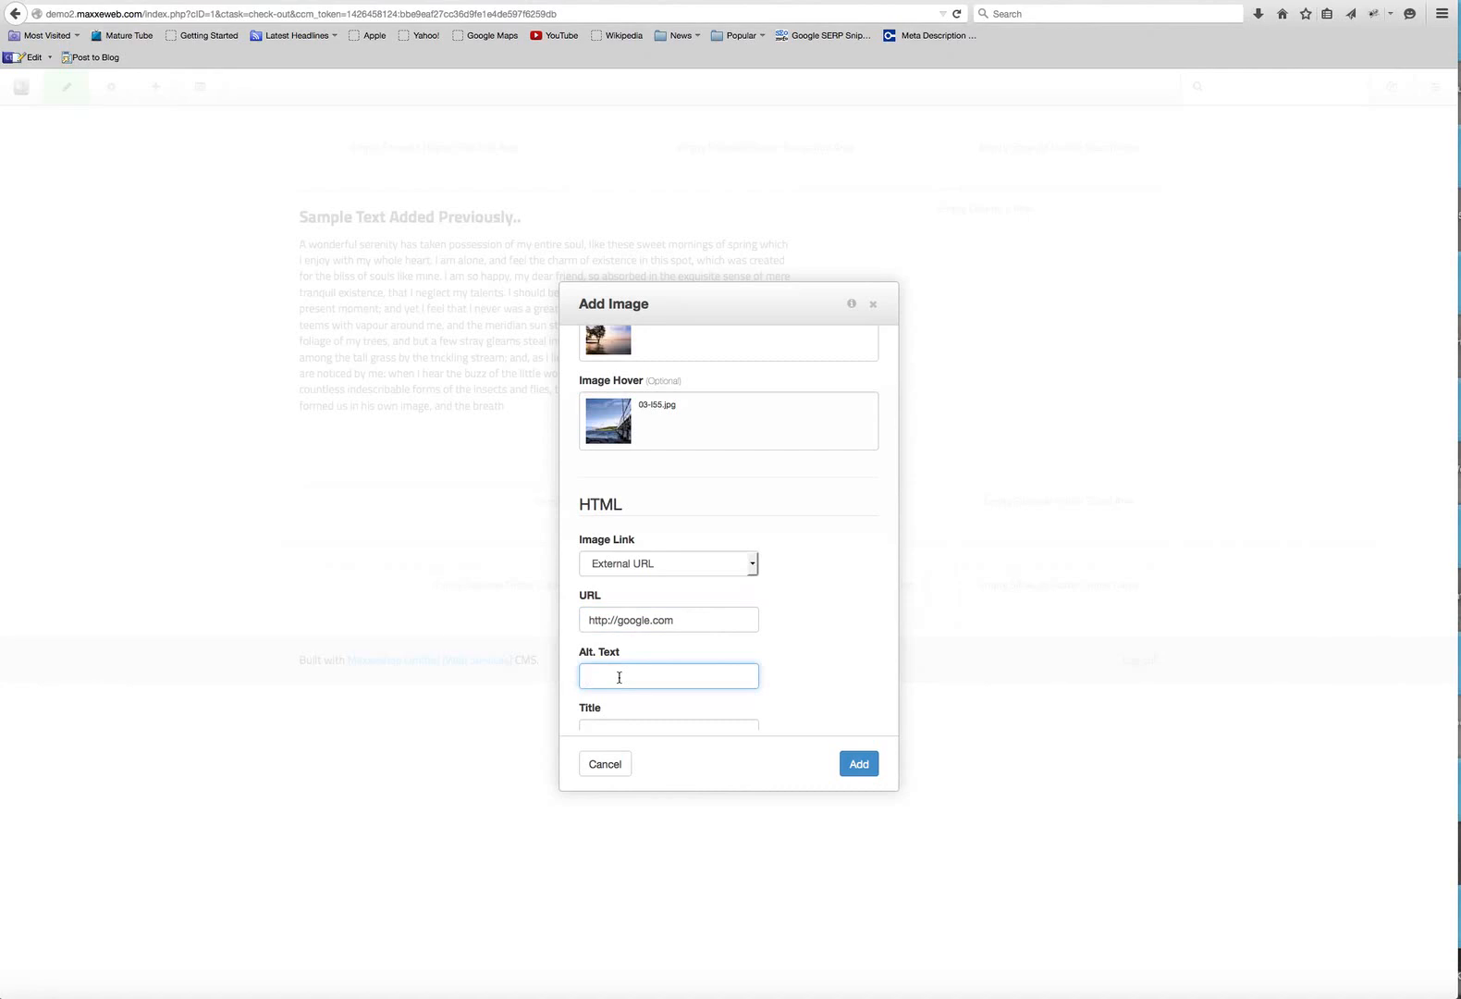
type("this")
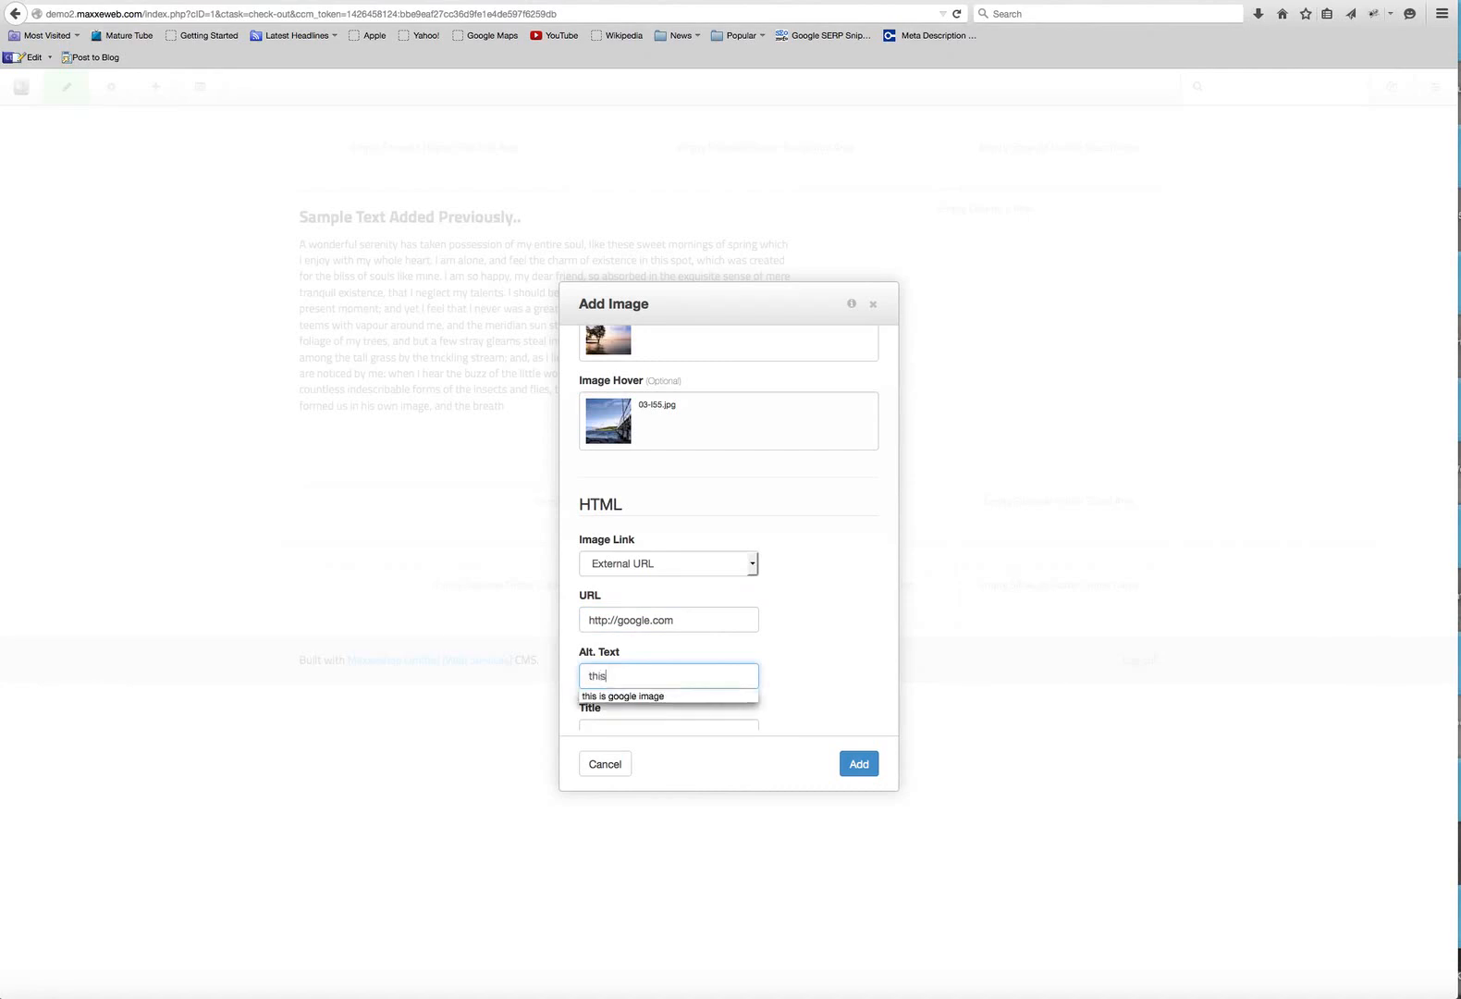
type(" is google")
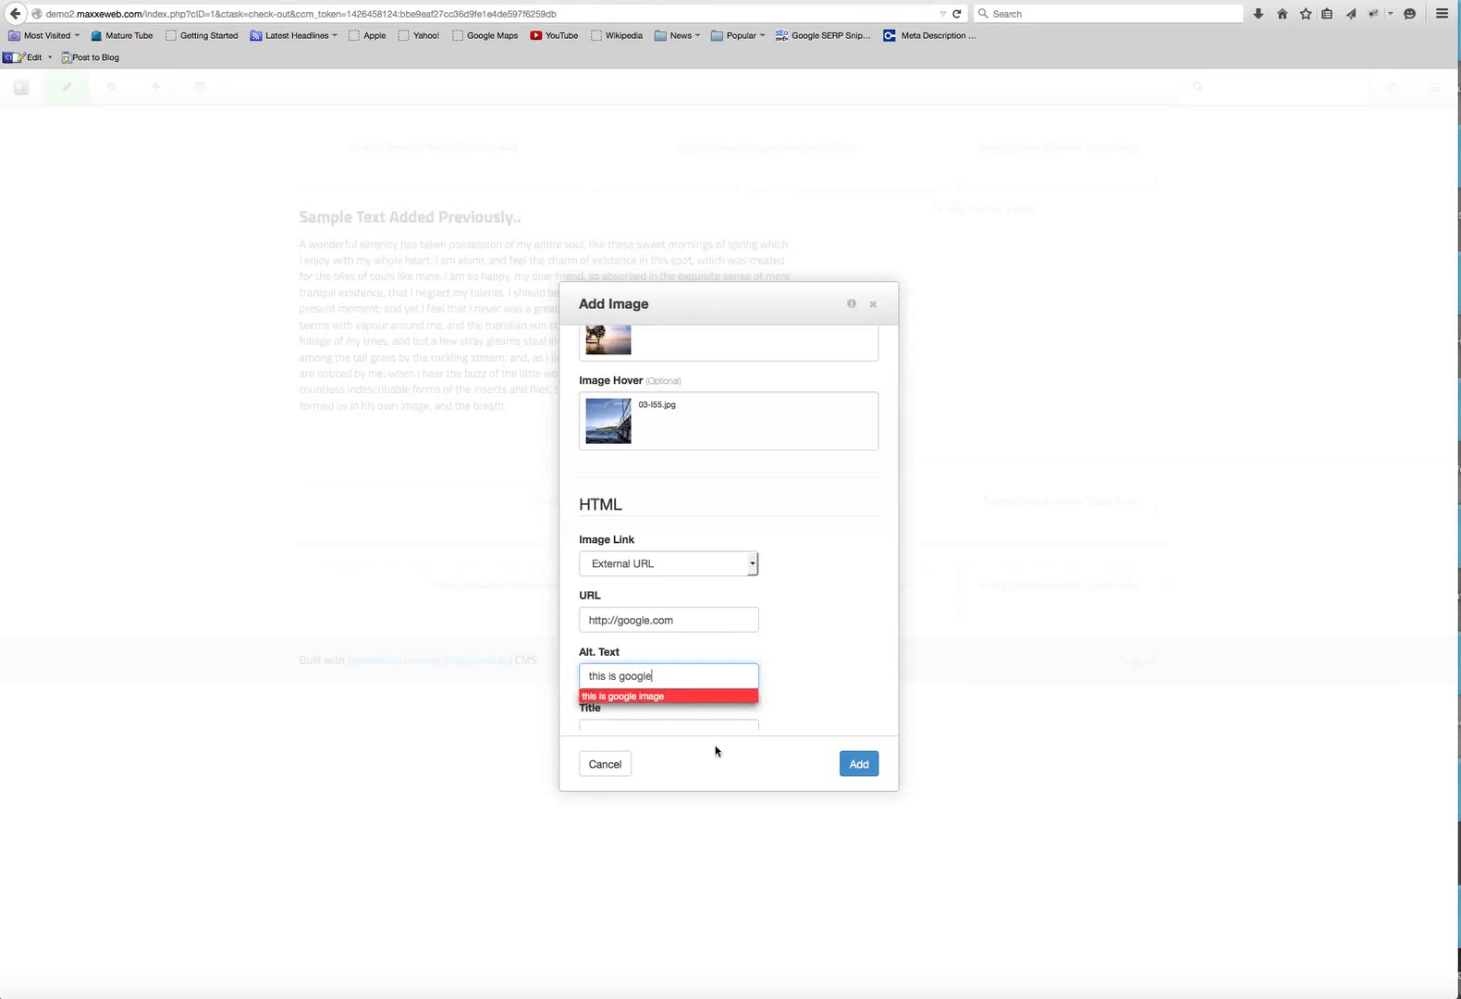
left_click(818, 712)
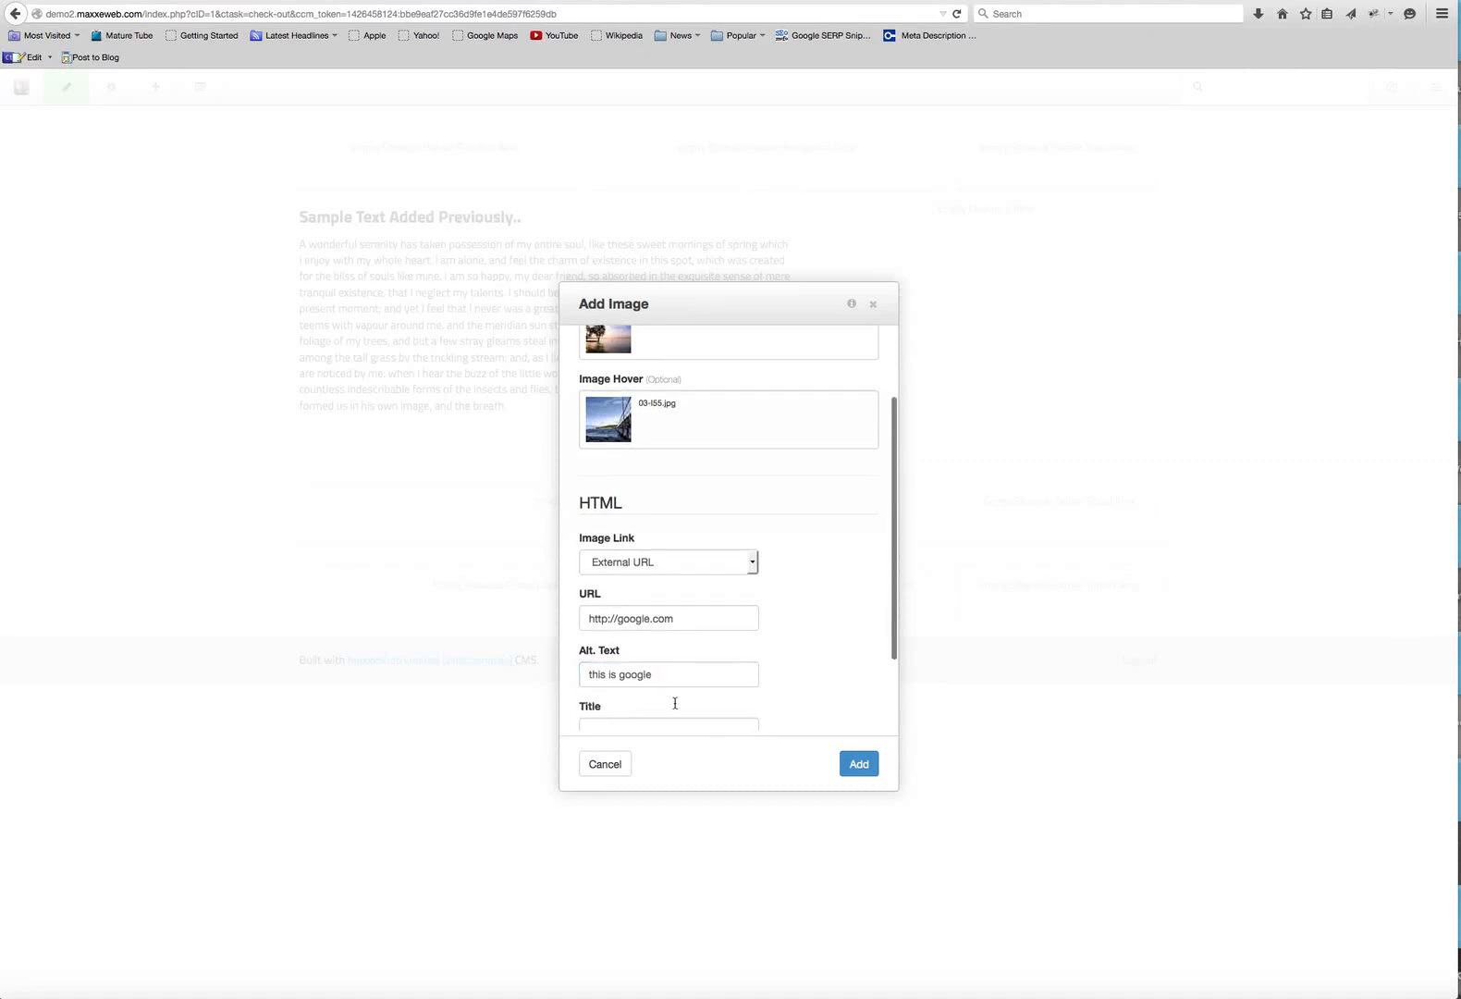
scroll(675, 699, "down", 2)
left_click(601, 680)
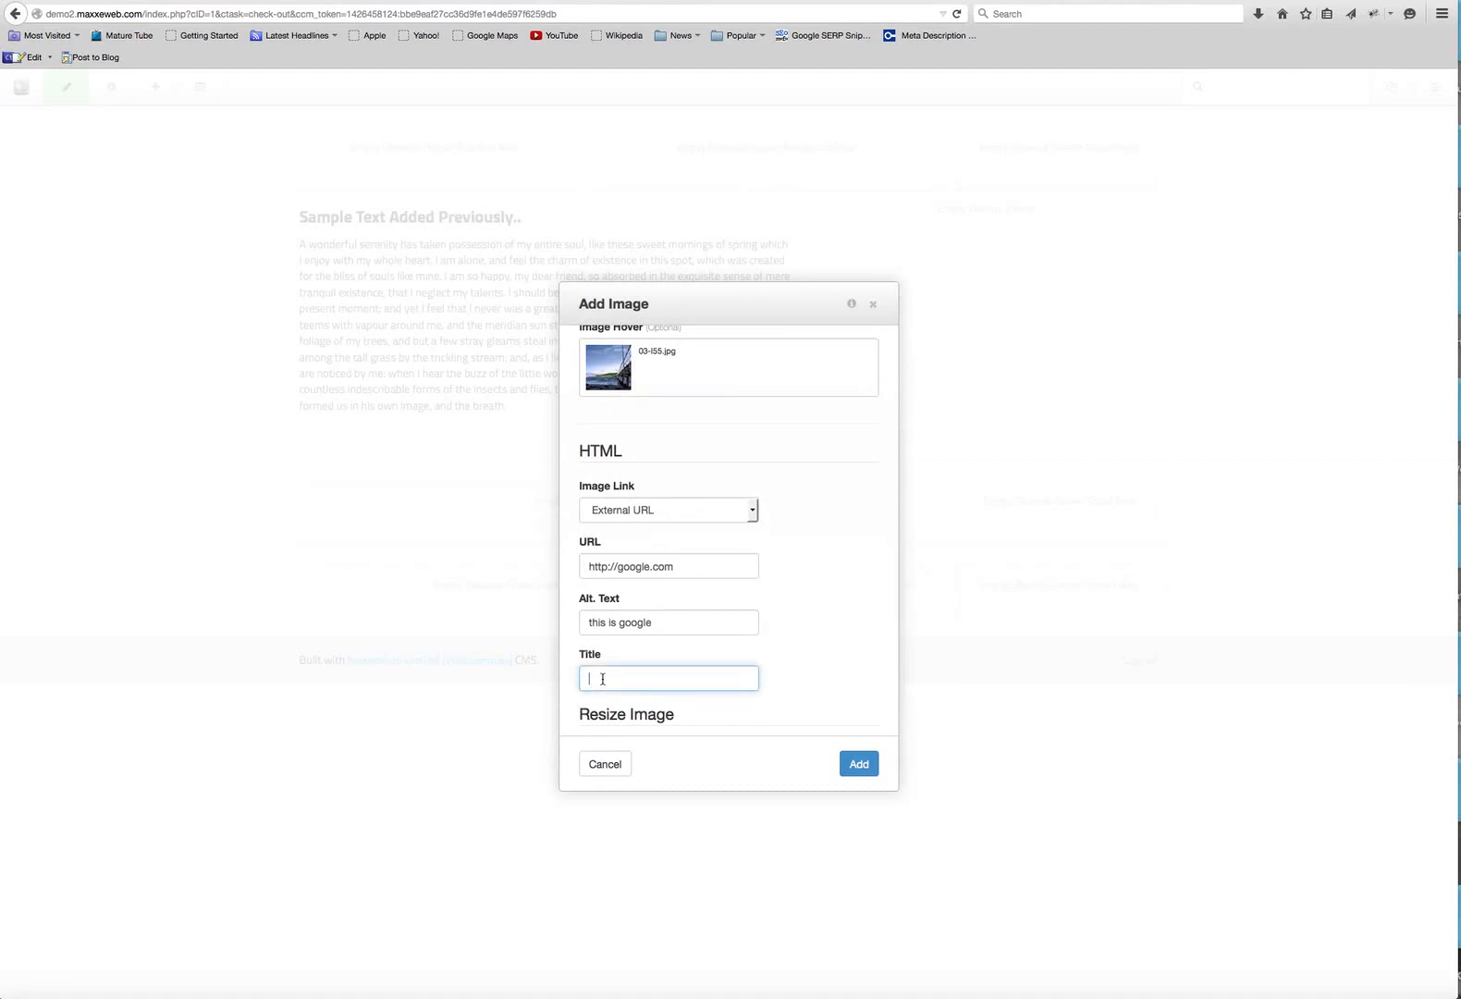
type("Take me to google")
left_click(796, 688)
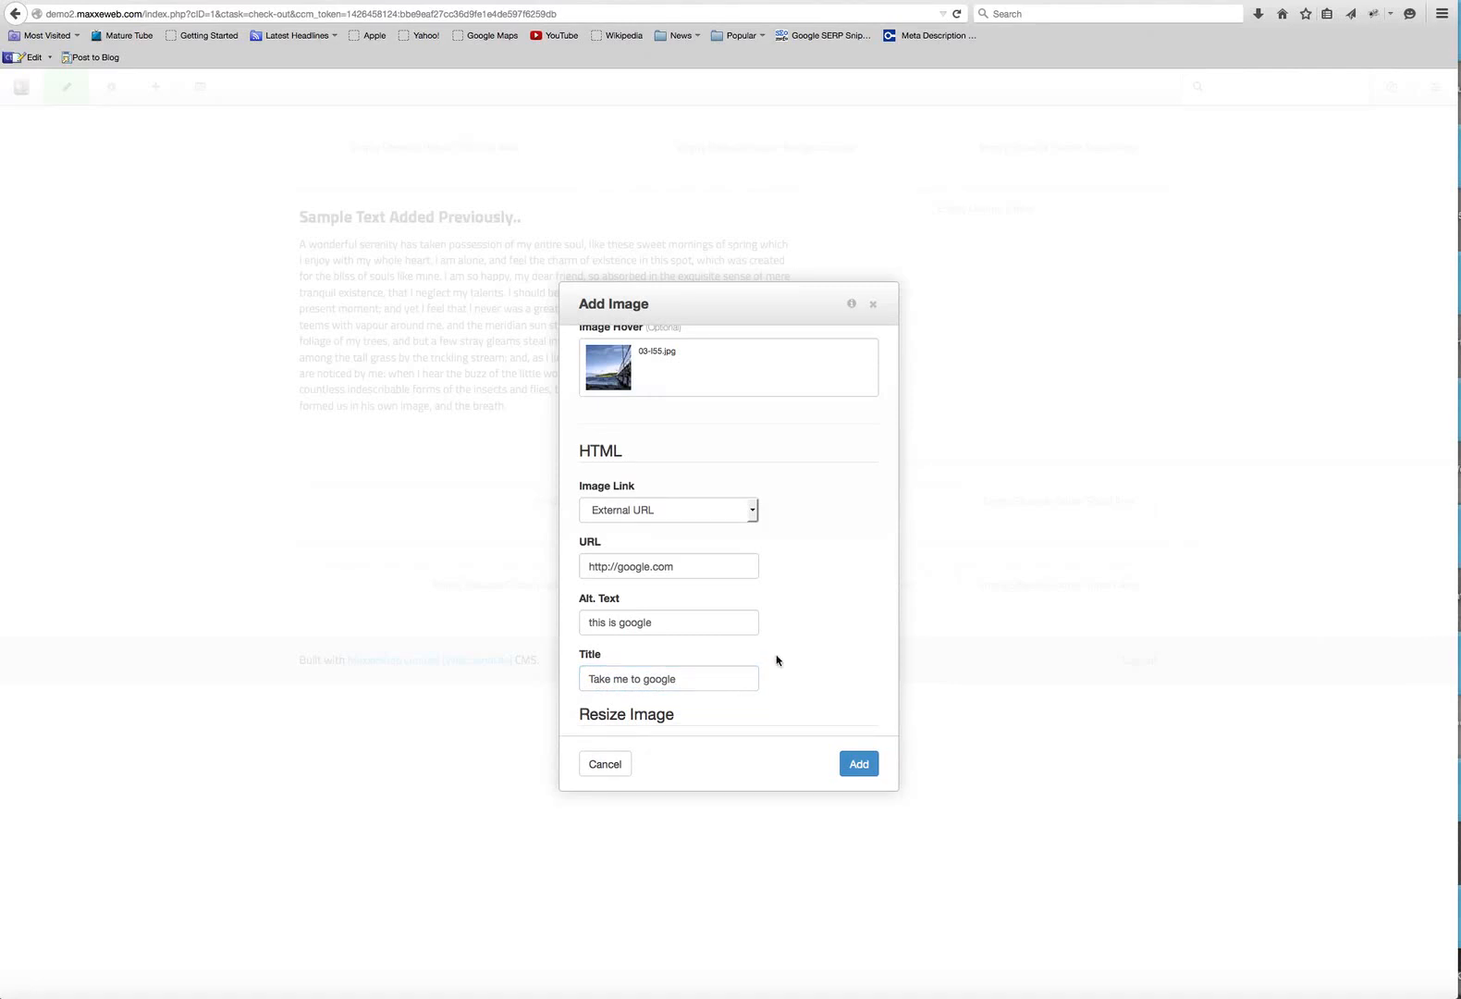
Constrain the image size to a maximum width of 300 and a maximum height of 300.
scroll(776, 657, "down", 3)
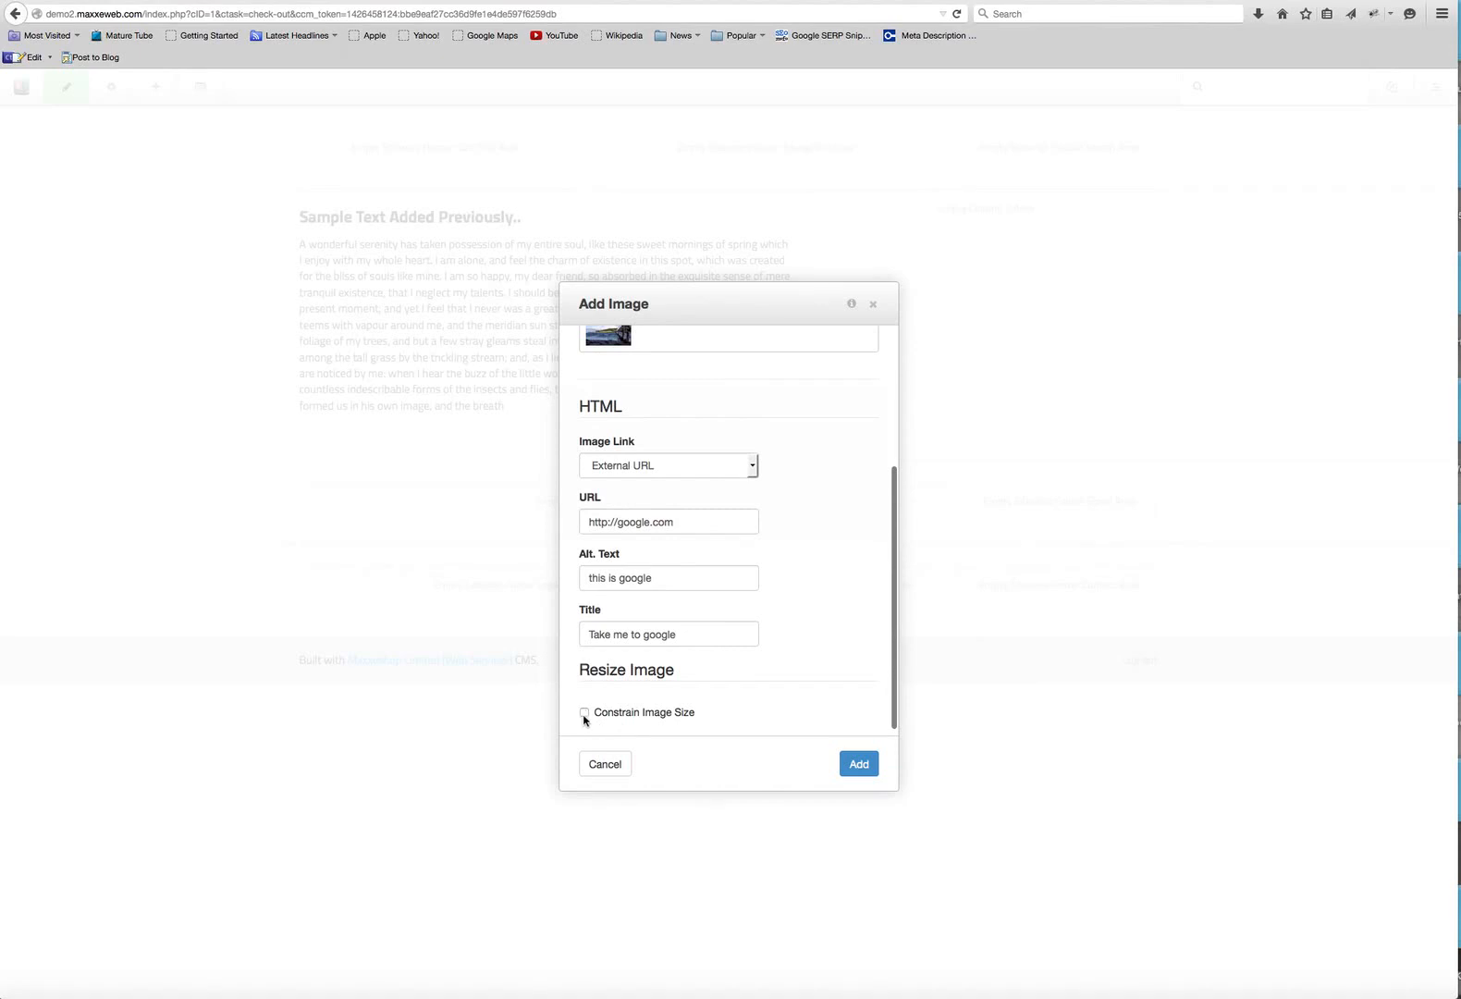
left_click(583, 713)
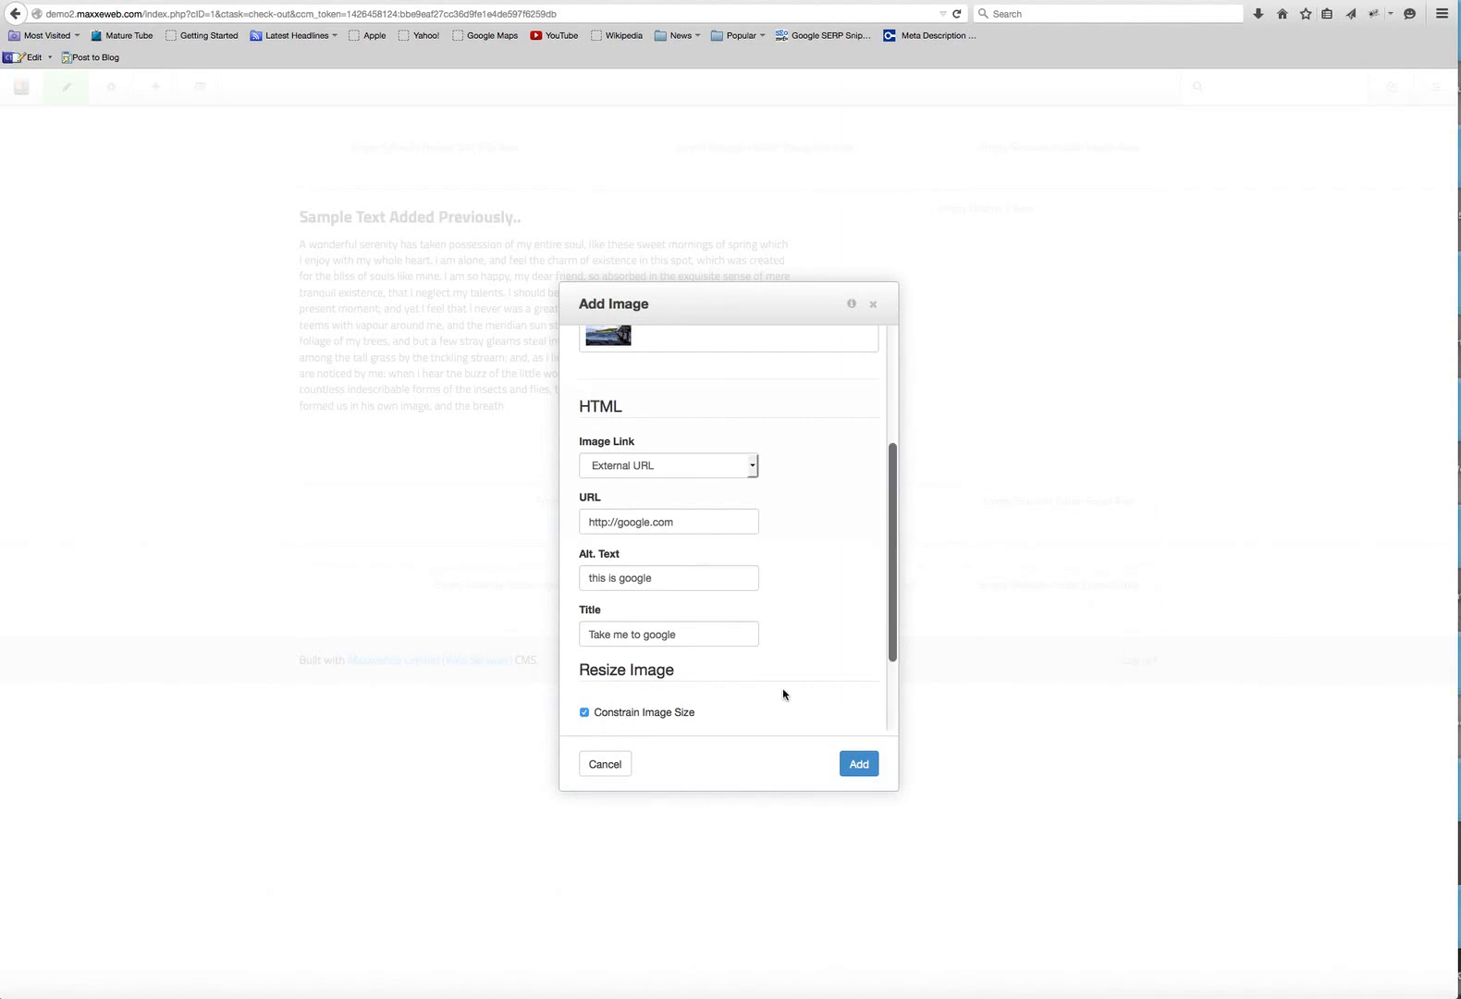
scroll(776, 684, "down", 3)
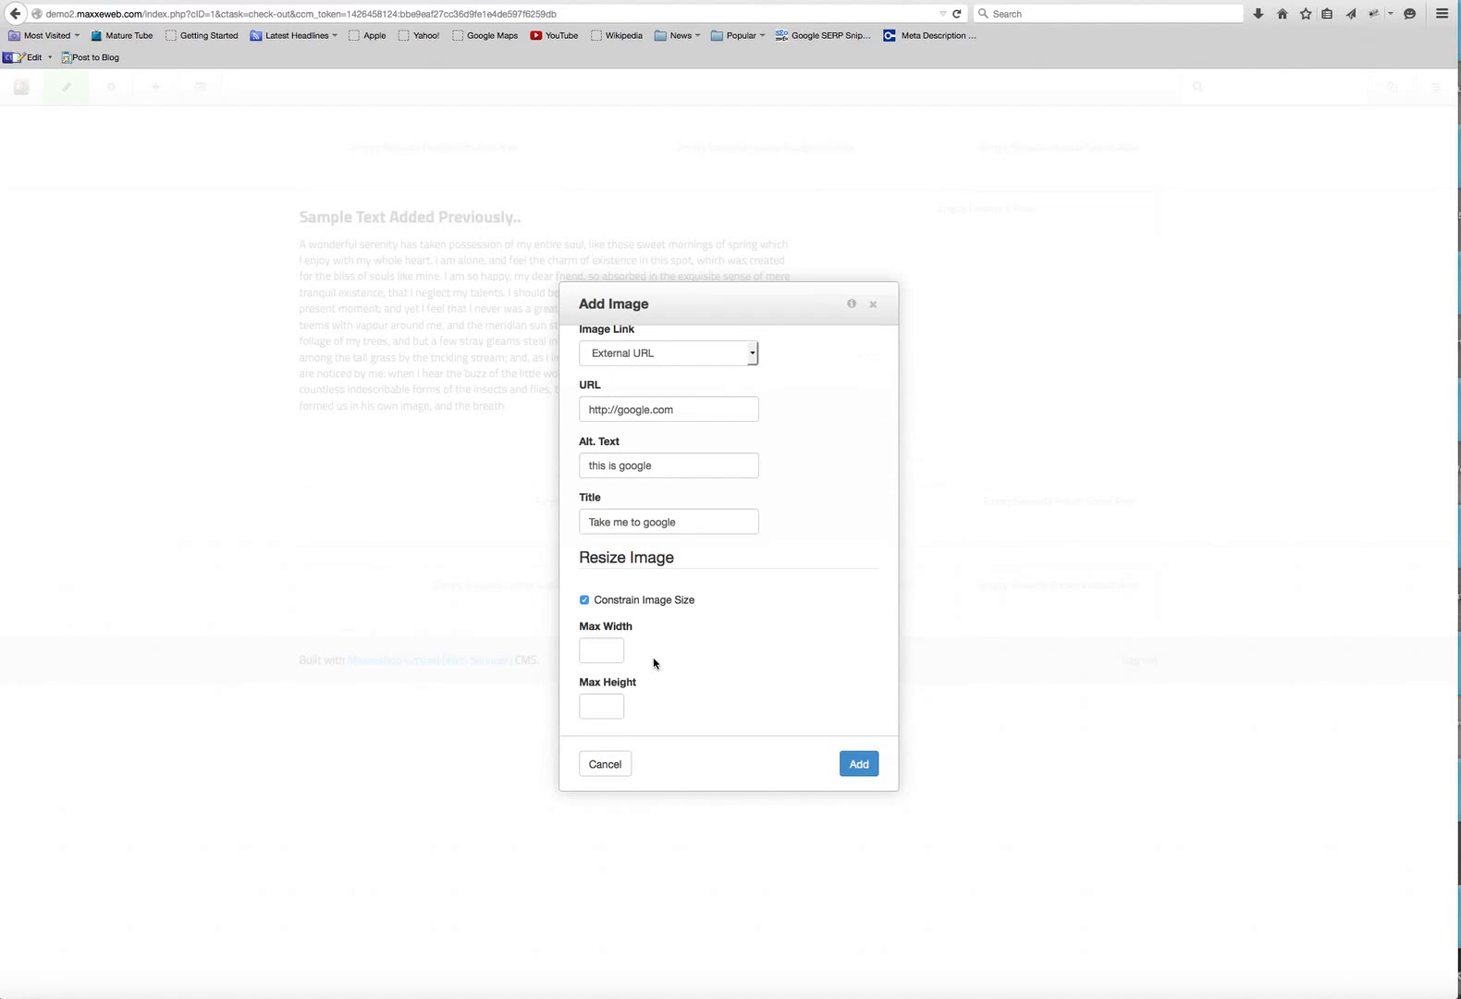
left_click(603, 651)
type("300")
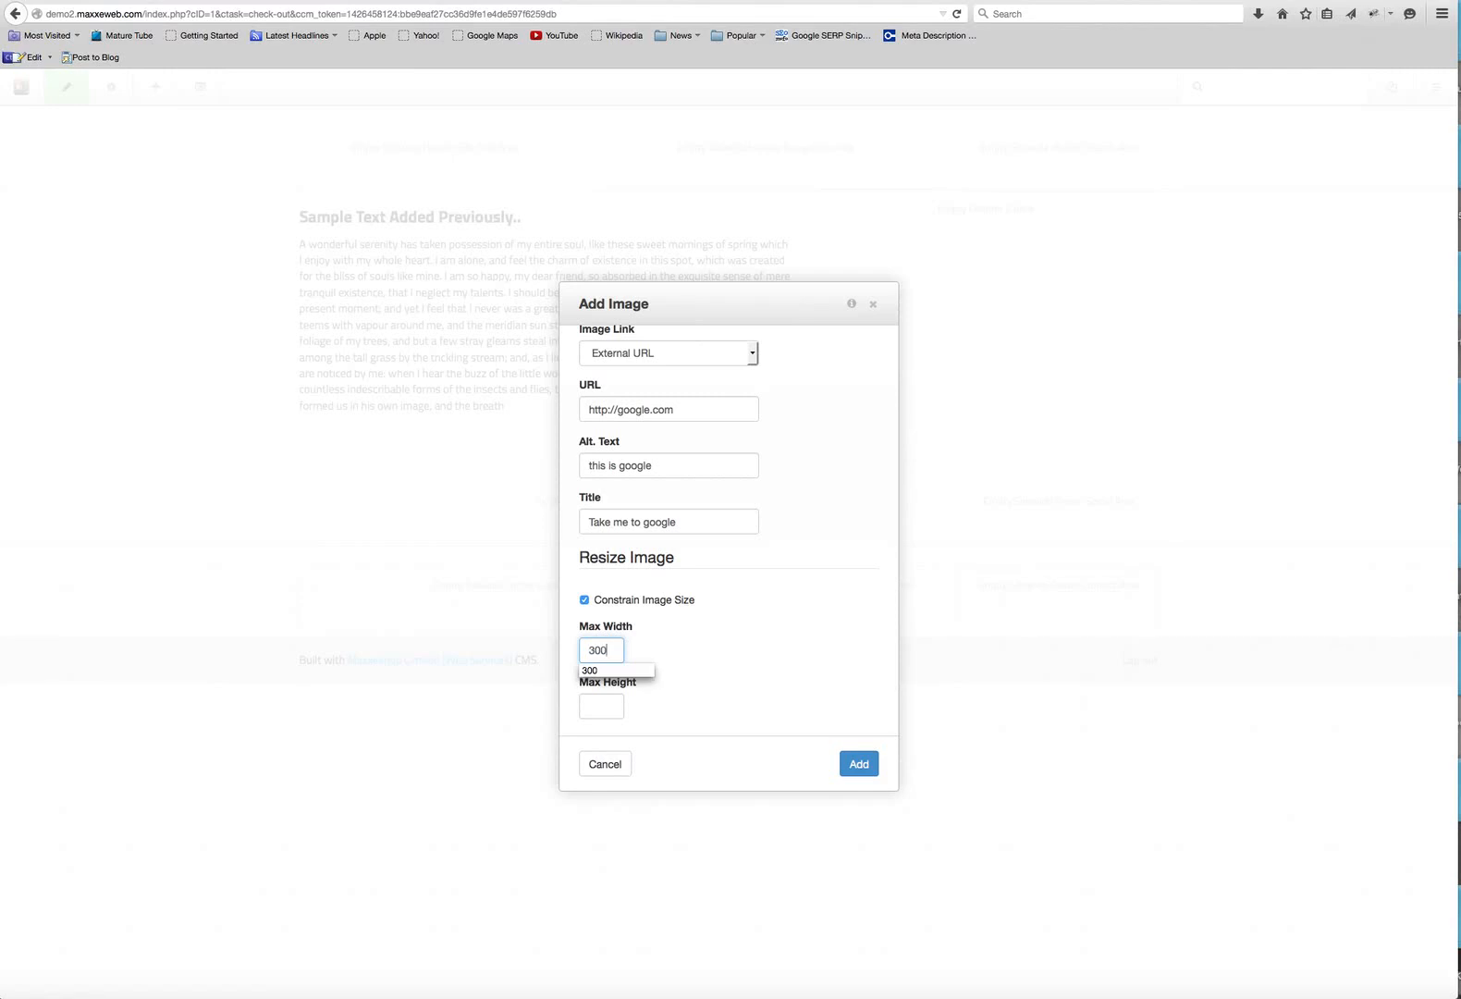
left_click(597, 704)
type("300")
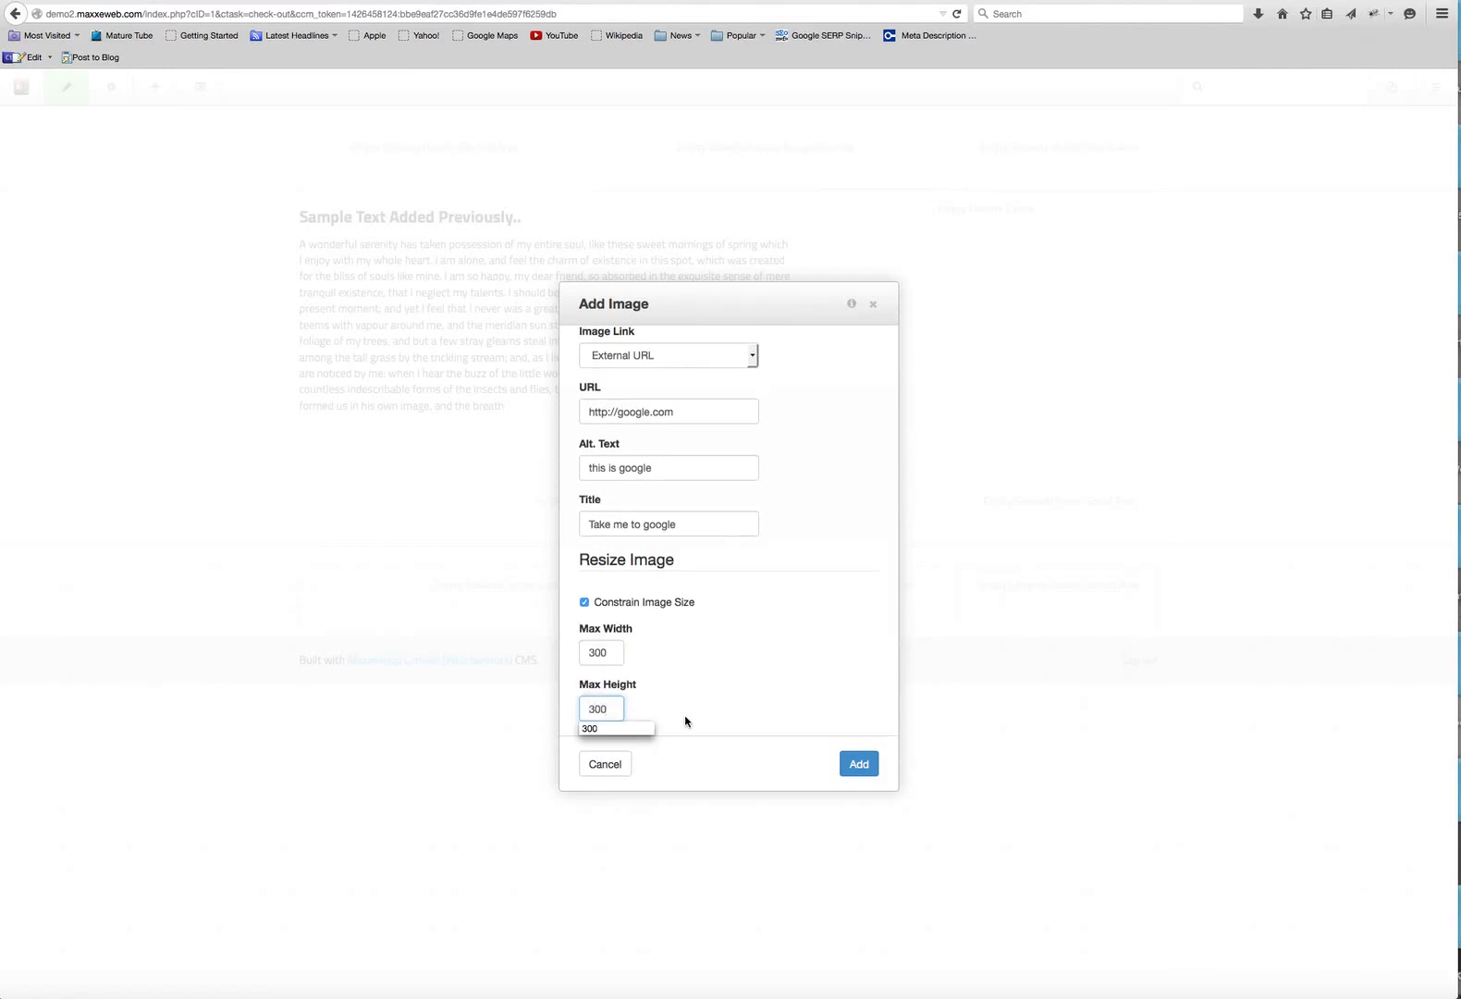
Add the configured image block to the second column and publish the page changes.
key("Escape")
scroll(809, 690, "down", 1)
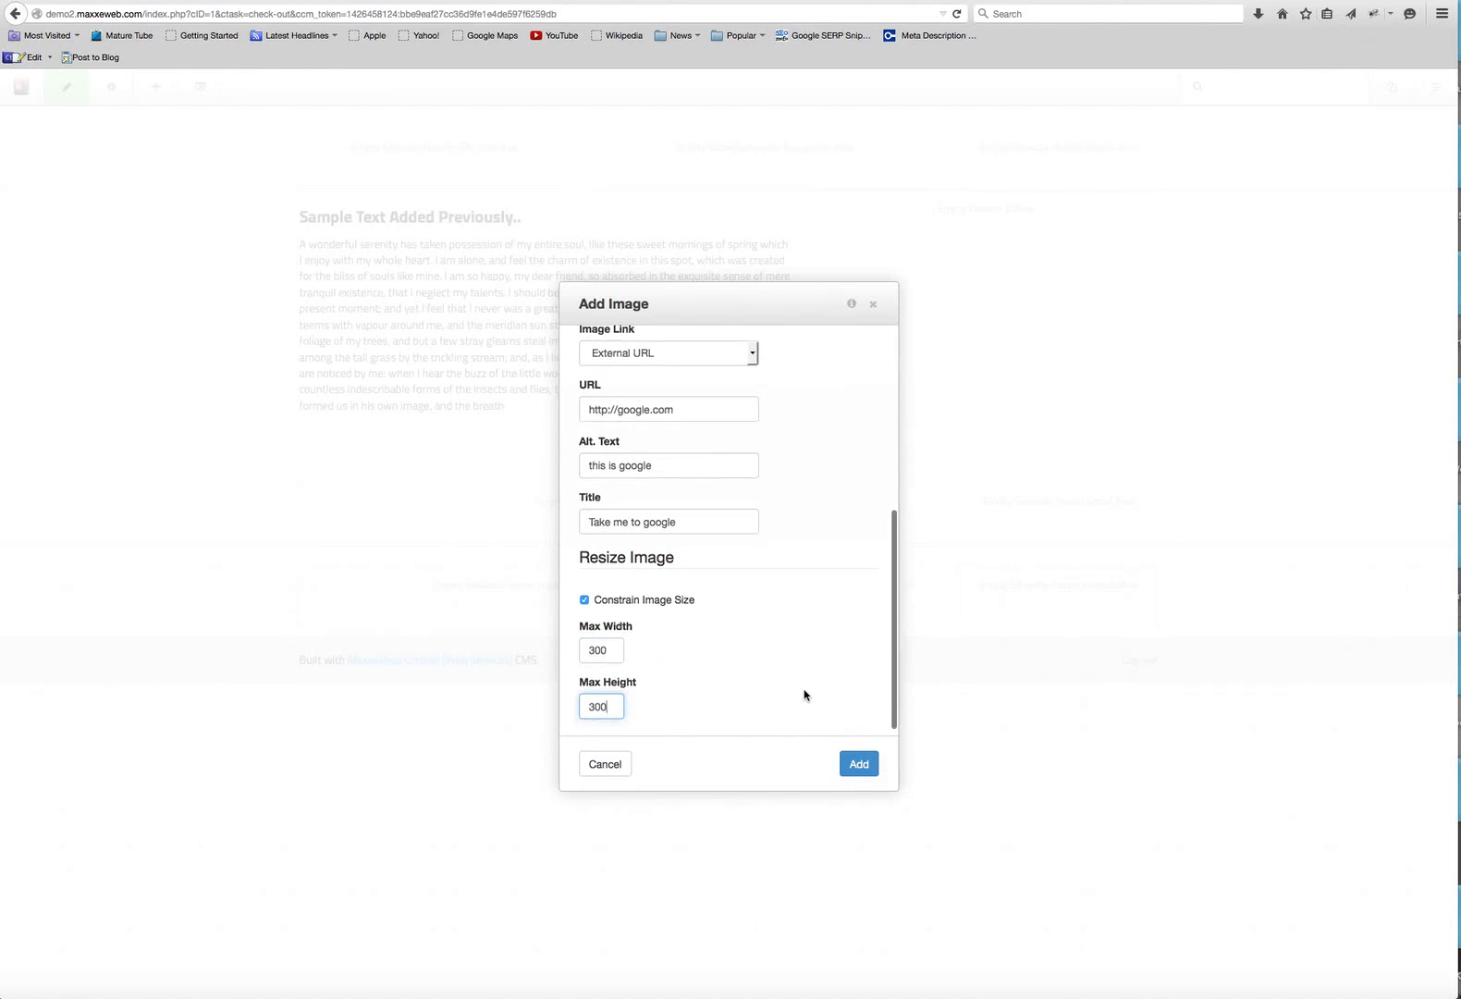
left_click(858, 765)
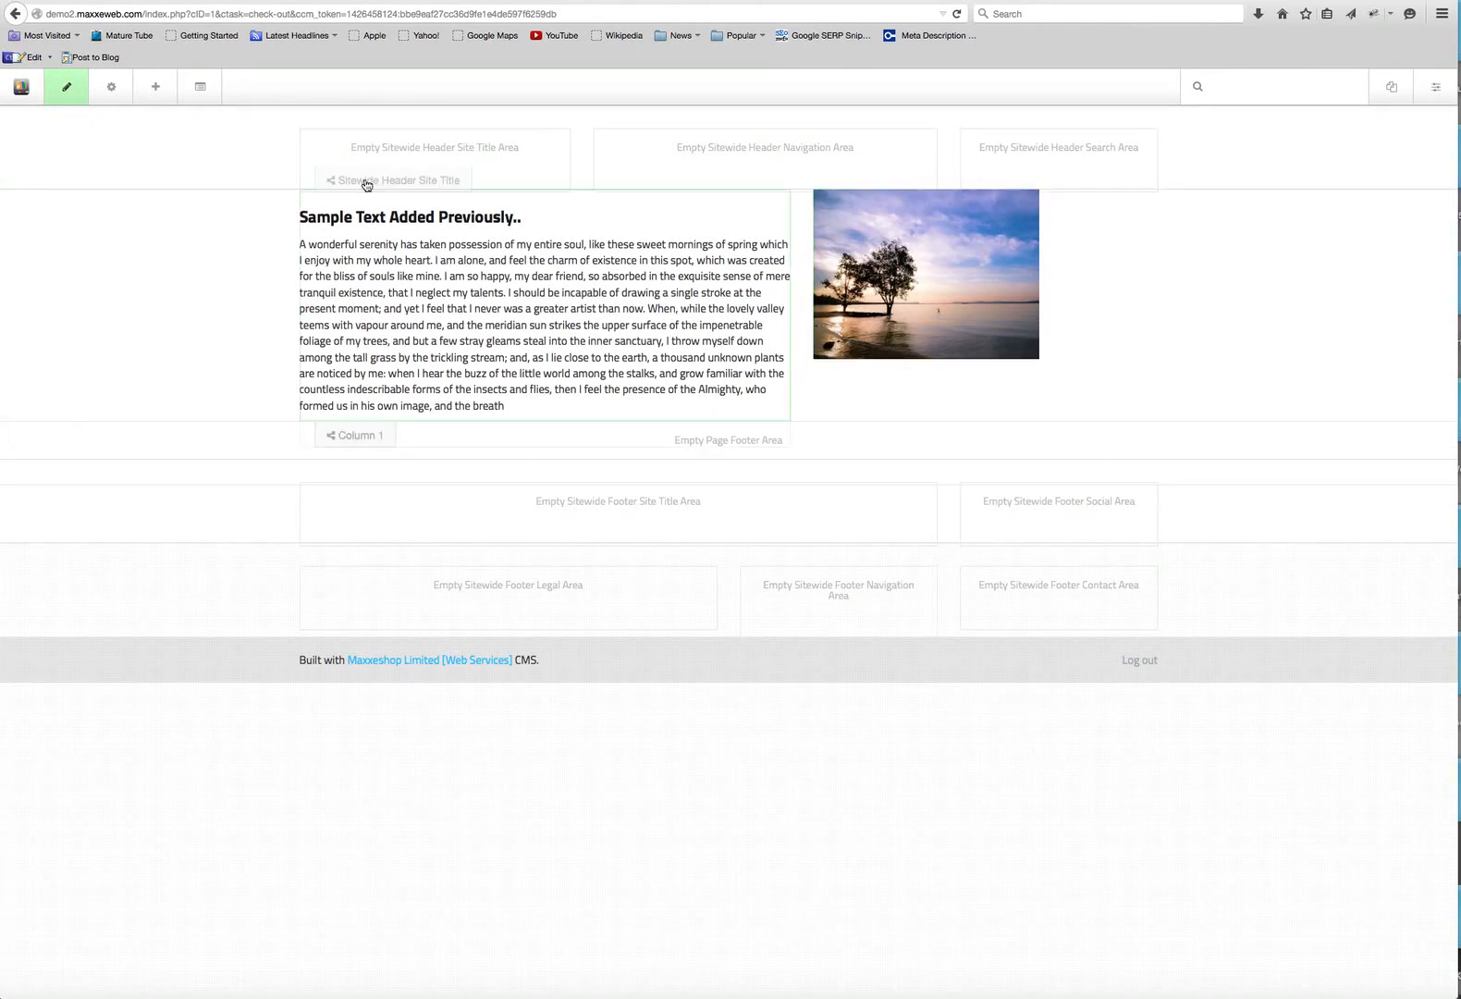
left_click(70, 92)
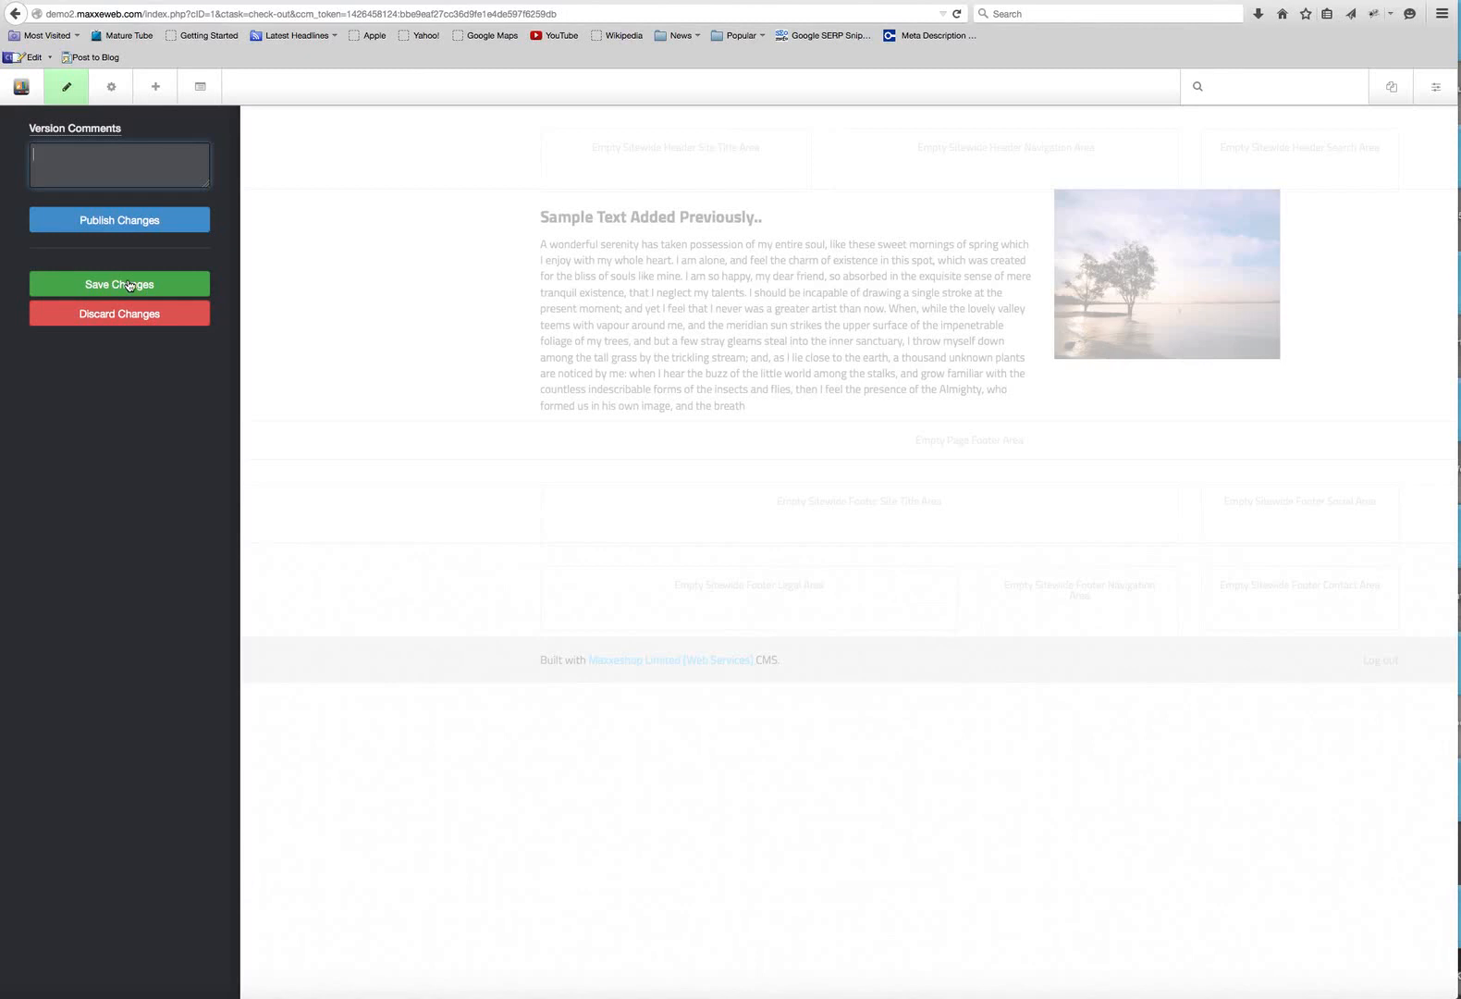
left_click(105, 229)
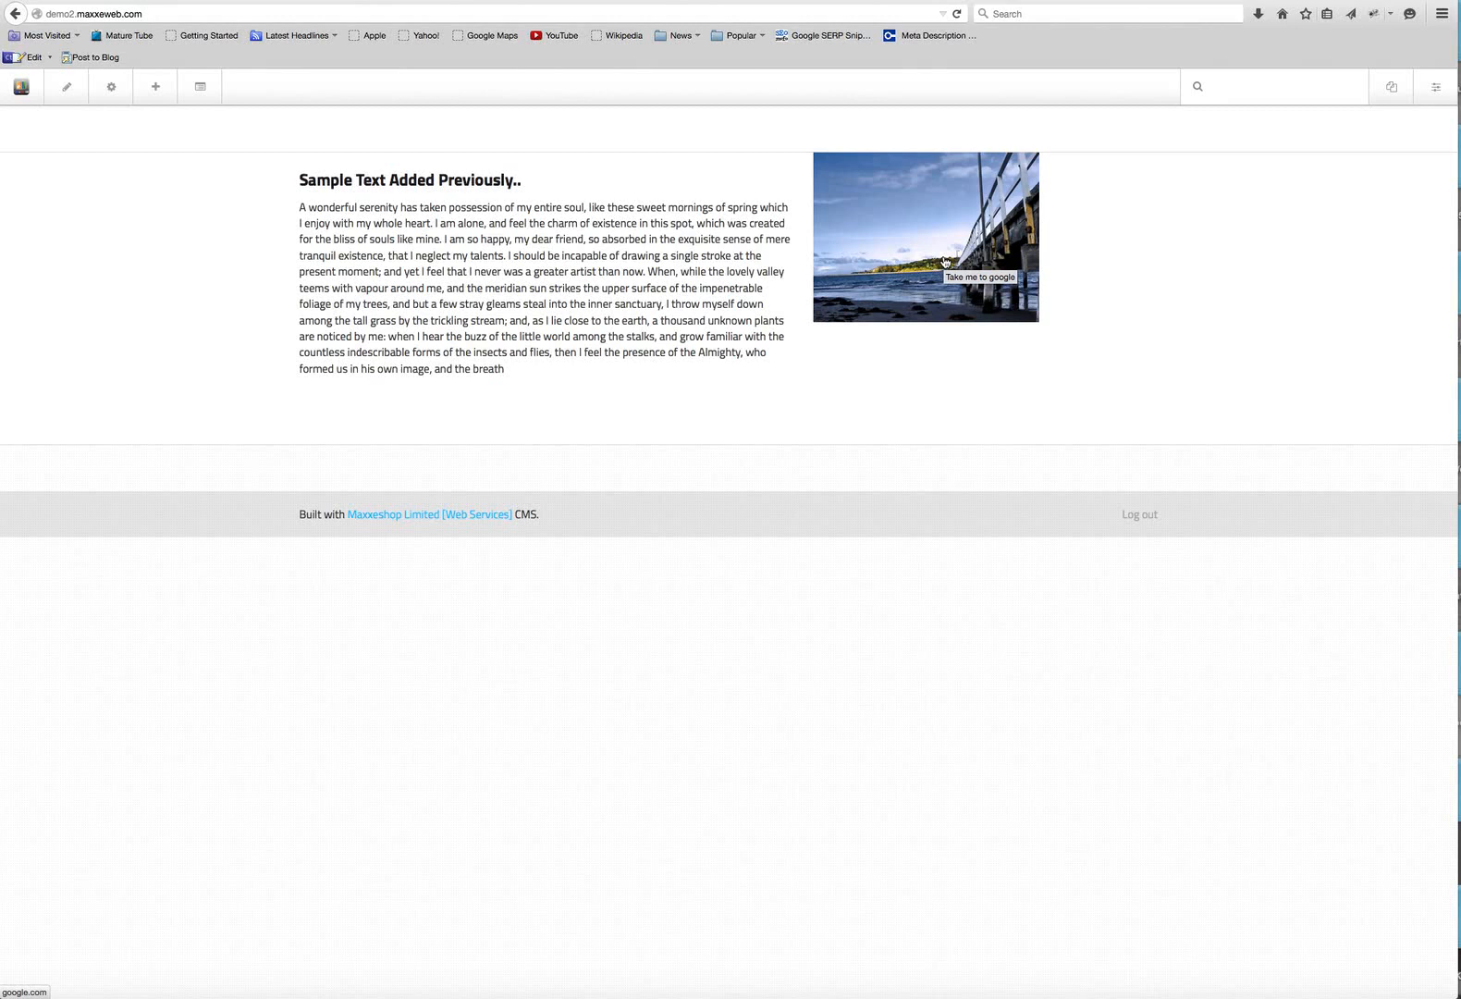
Test the published image's link to Google and return to the website page.
left_click(907, 242)
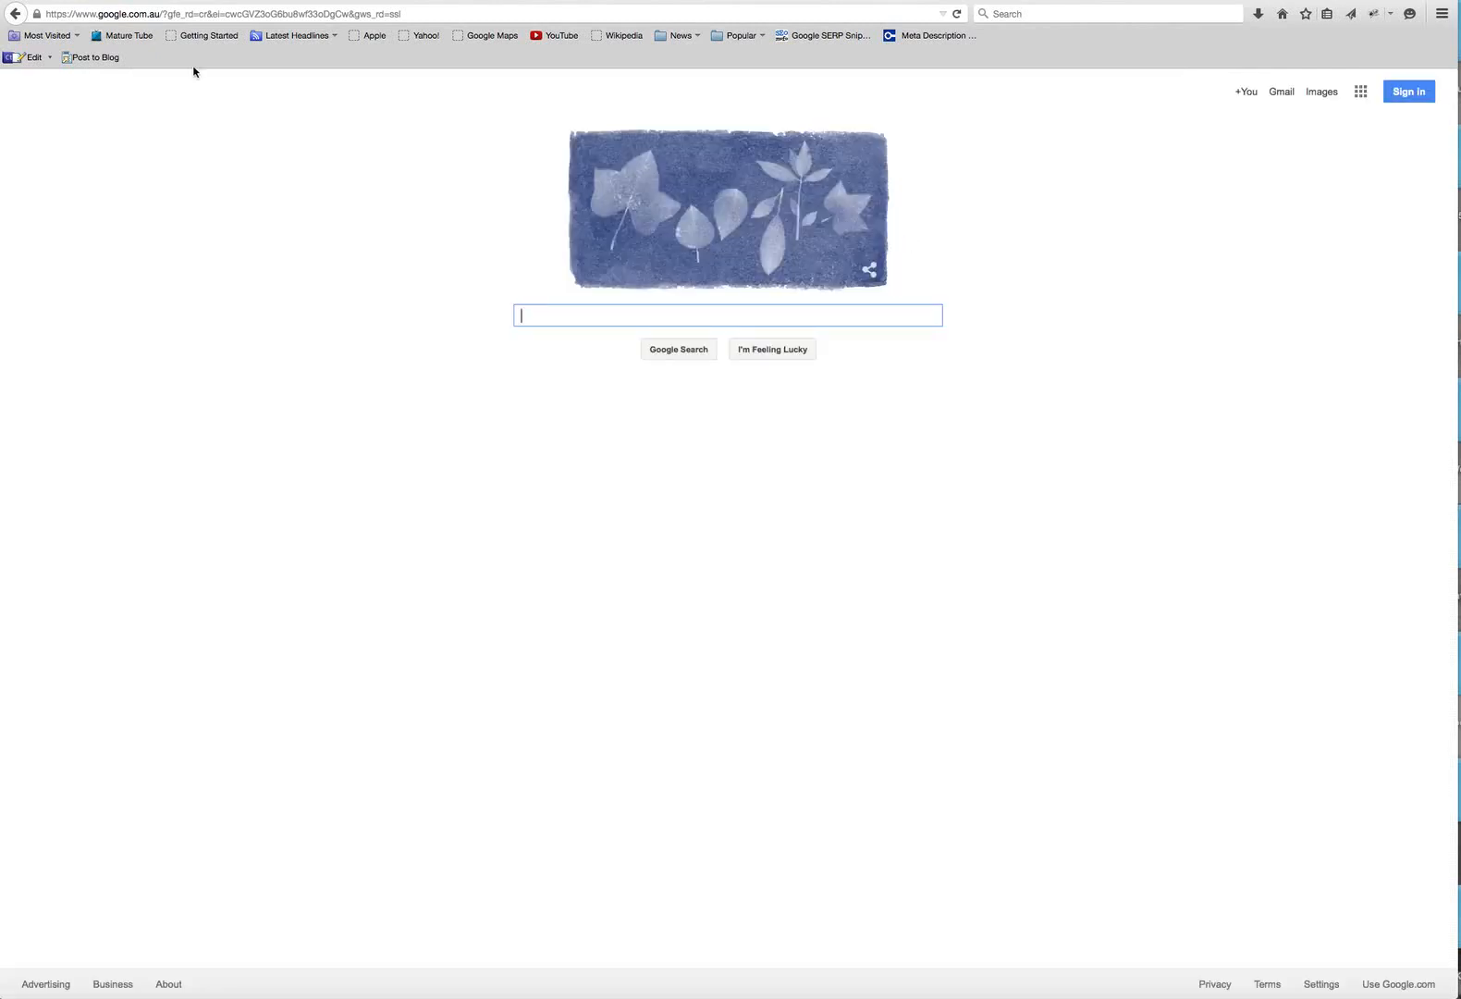
left_click(15, 15)
left_click(15, 14)
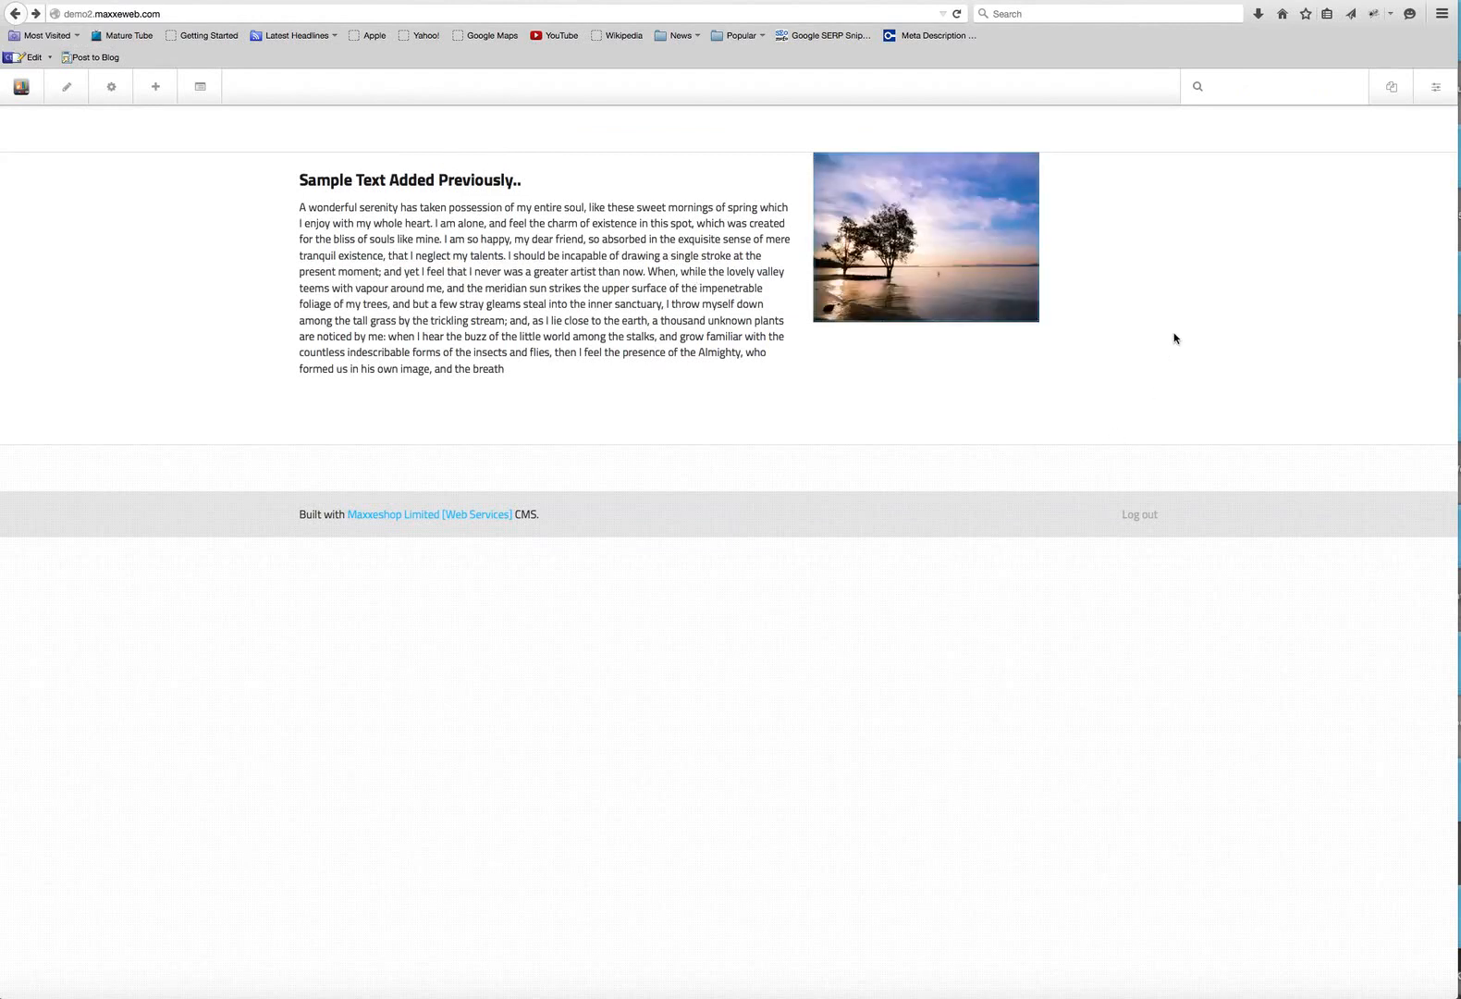
Log out of the website's CMS from the page footer.
left_click(1139, 517)
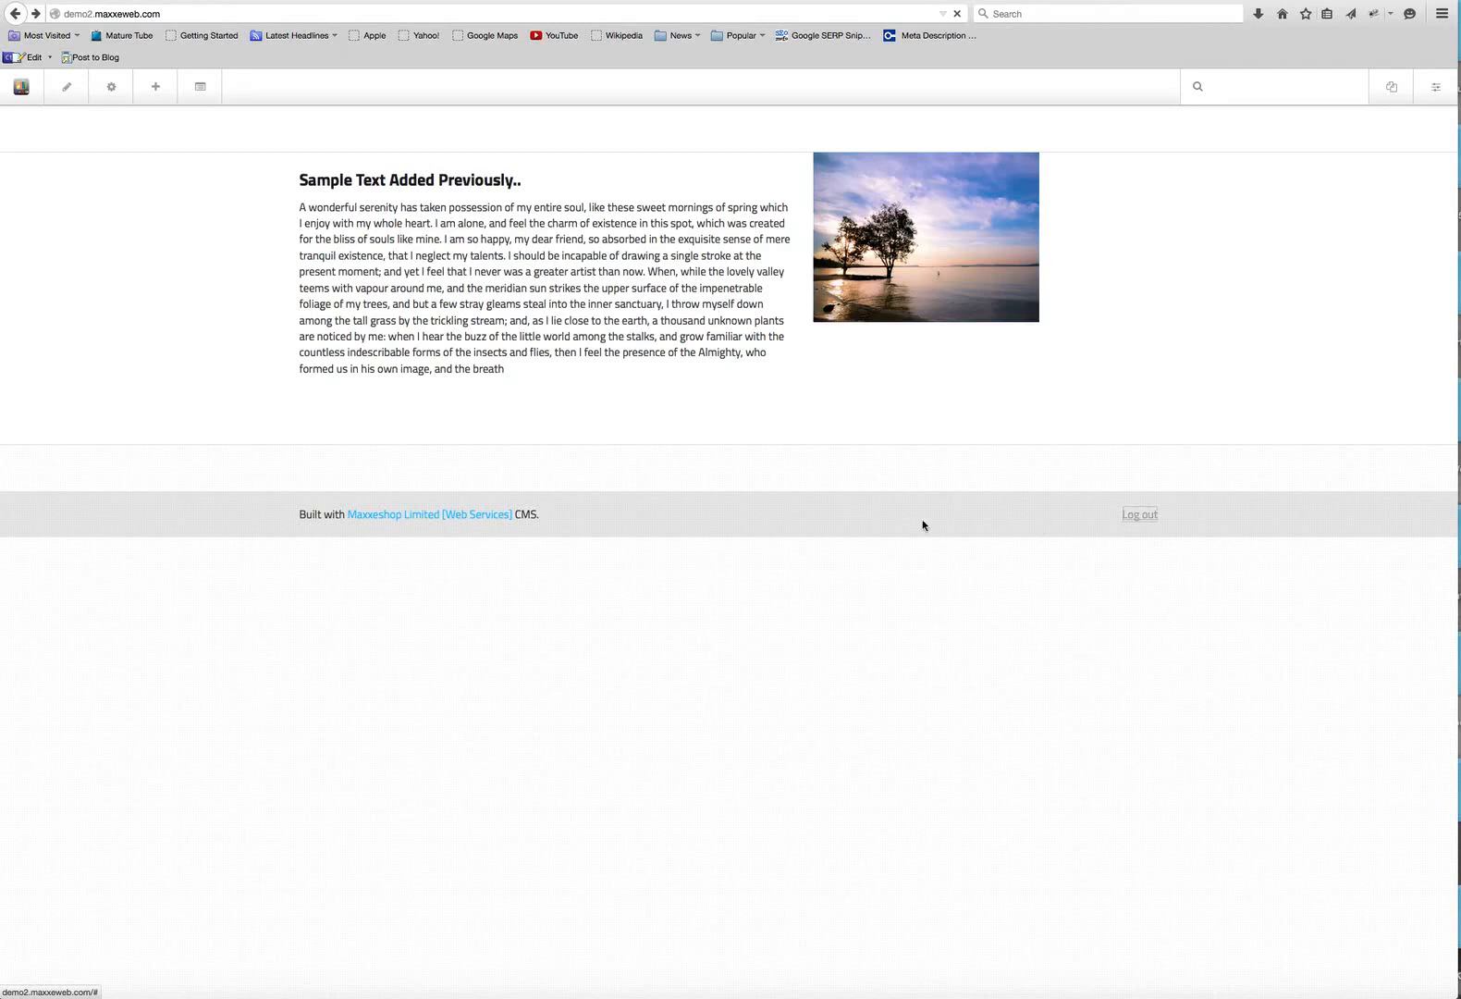